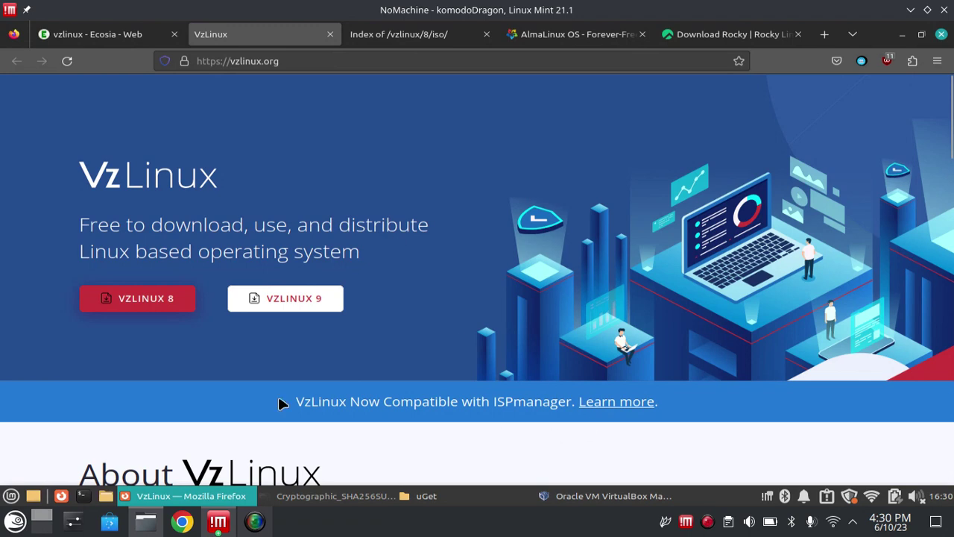
- Check the installed VirtualBox version in its Help information box, then hide VirtualBox
click(580, 495)
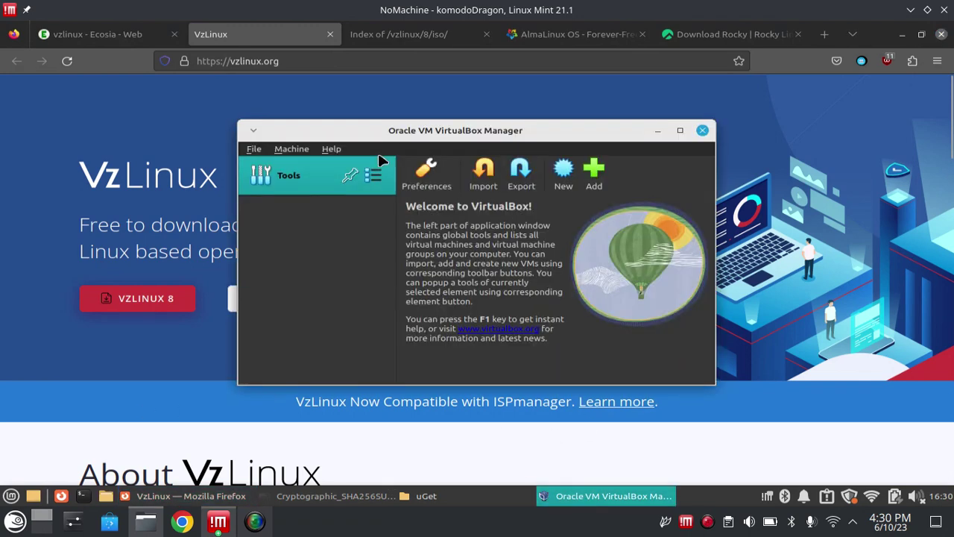
click(332, 150)
click(365, 257)
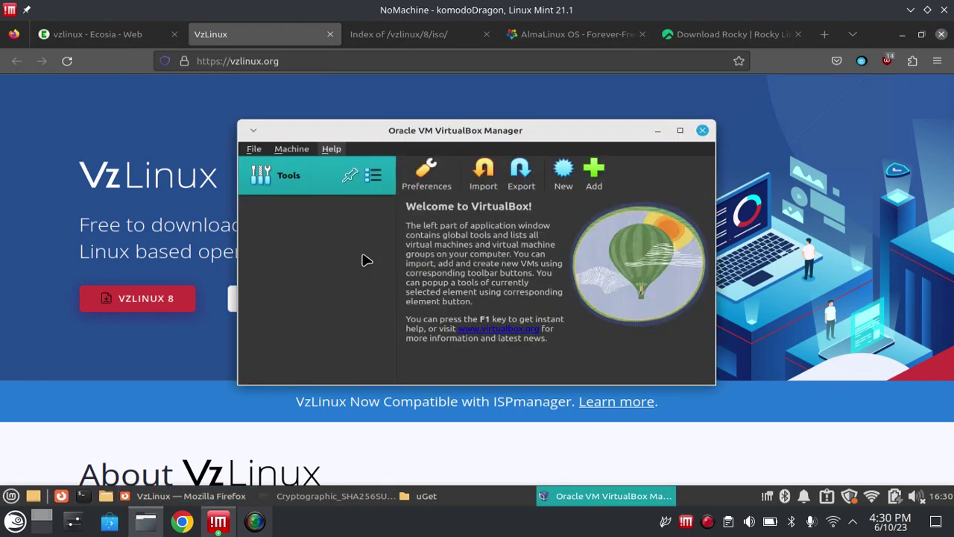
click(652, 376)
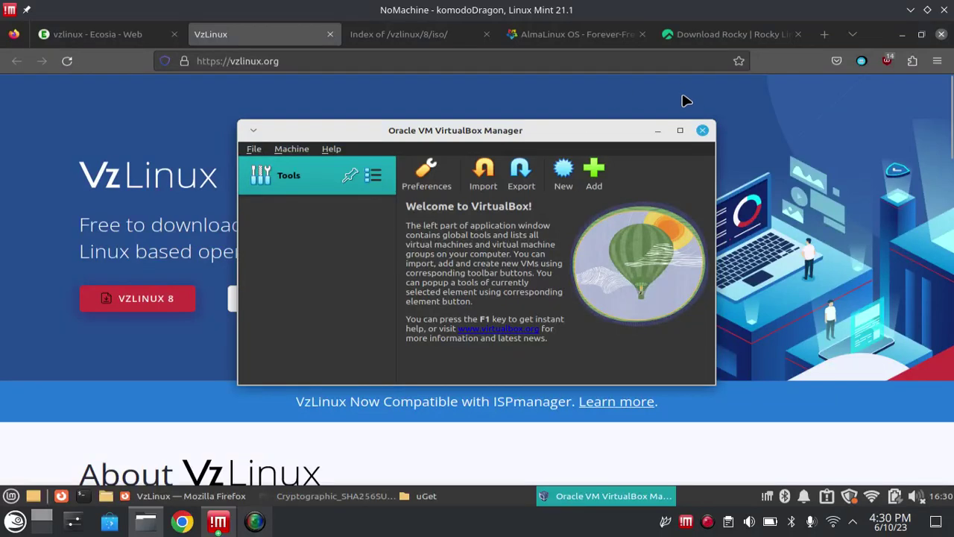
click(658, 131)
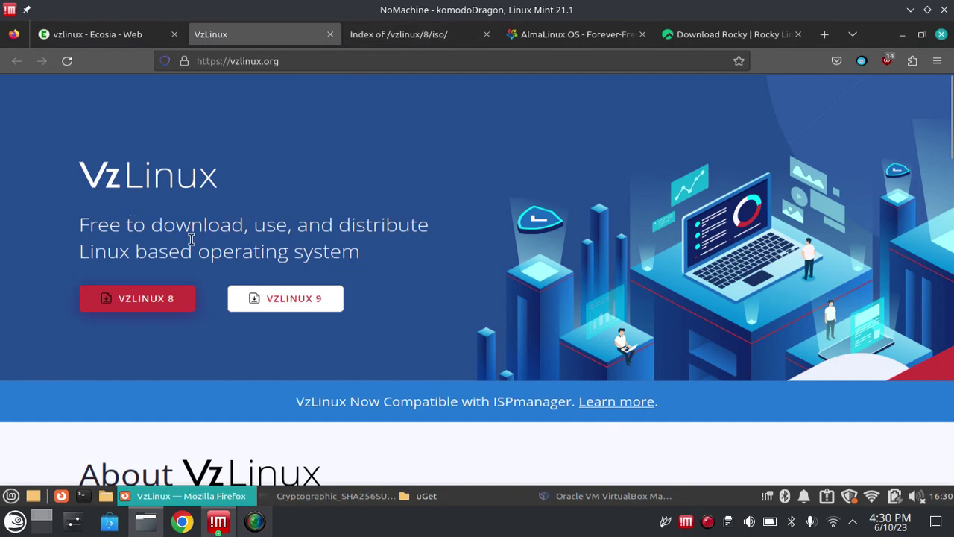
- Browse the AlmaLinux downloads page, then the Rocky Linux download page
click(563, 43)
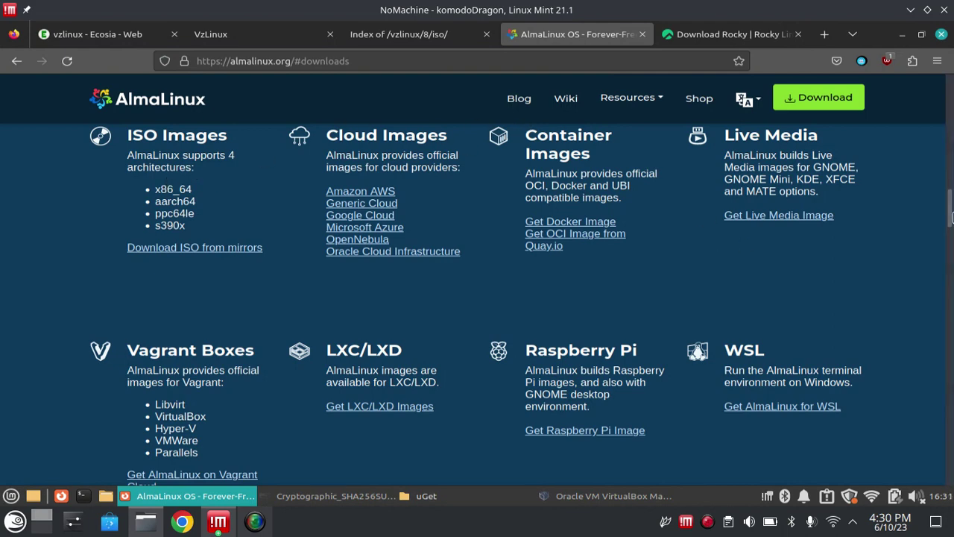
scroll(951, 201, up, 2)
scroll(951, 201, down, 3)
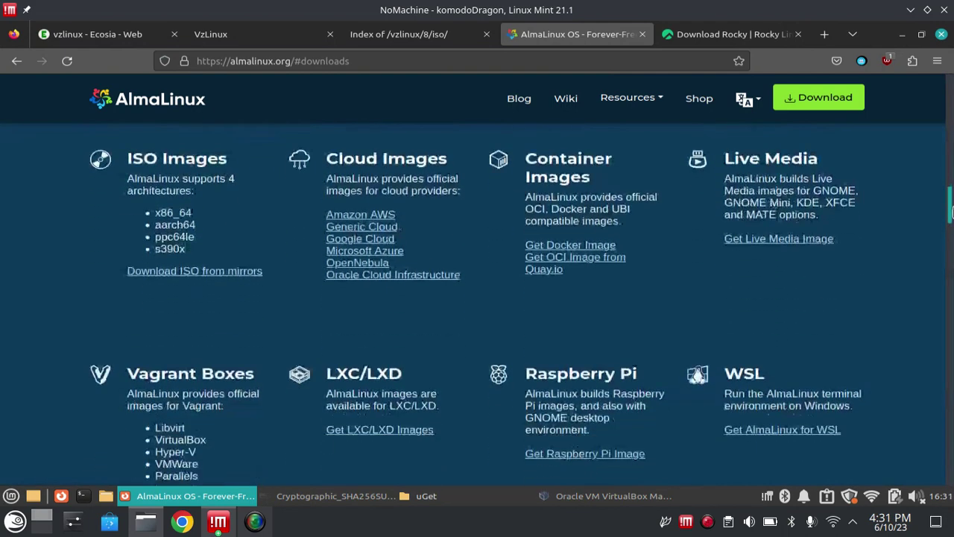
click(714, 35)
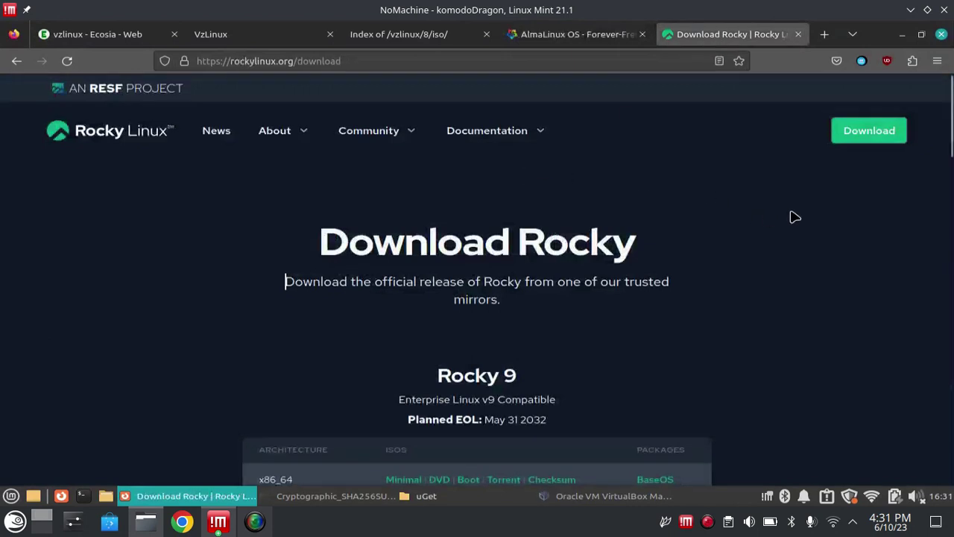
scroll(952, 174, down, 3)
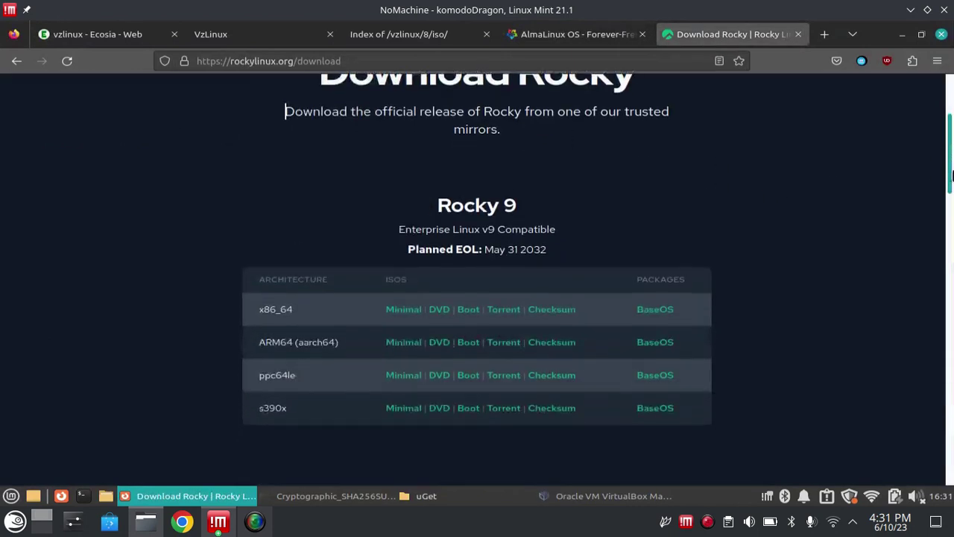
drag(952, 173, 952, 147)
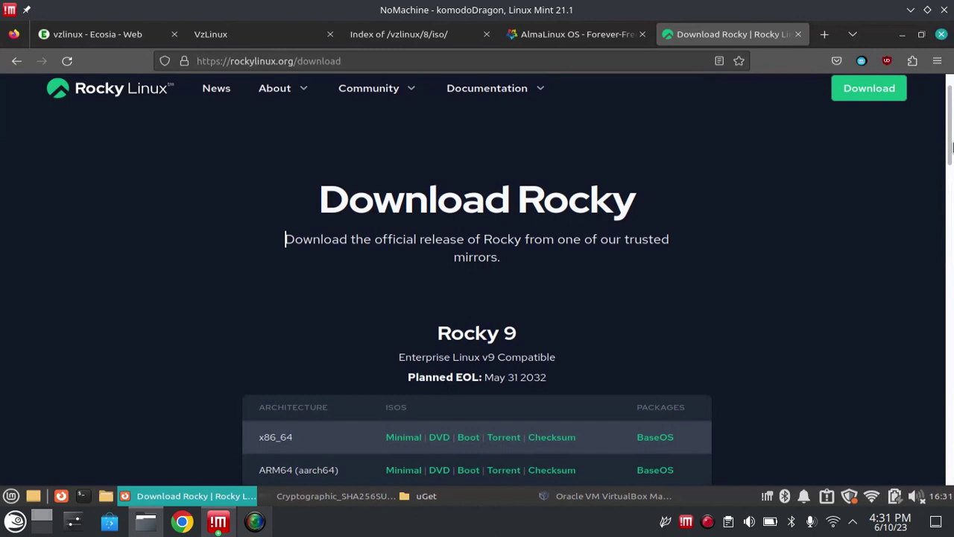
- Glance at the VzLinux 8 ISO index and AlmaLinux tabs, ending on the Rocky Linux page
click(410, 35)
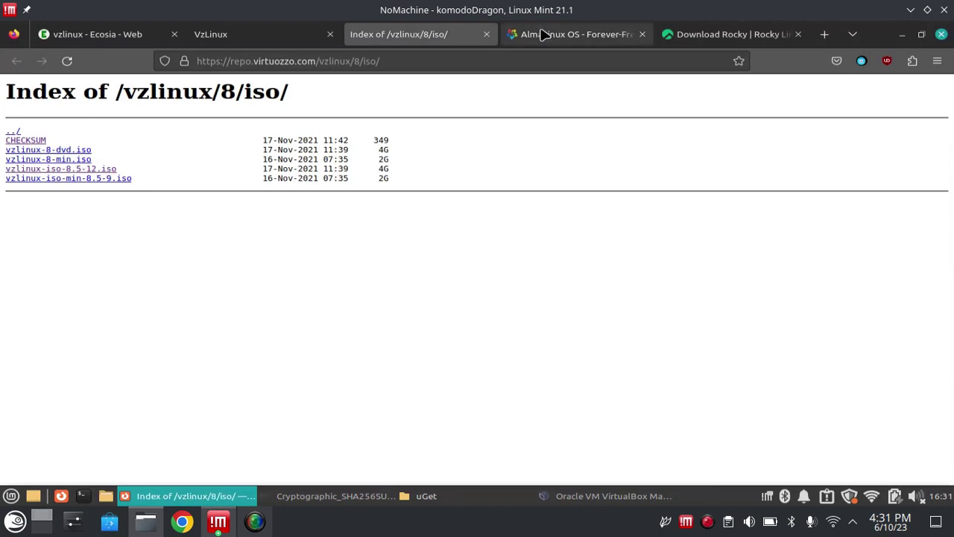
click(543, 35)
click(706, 34)
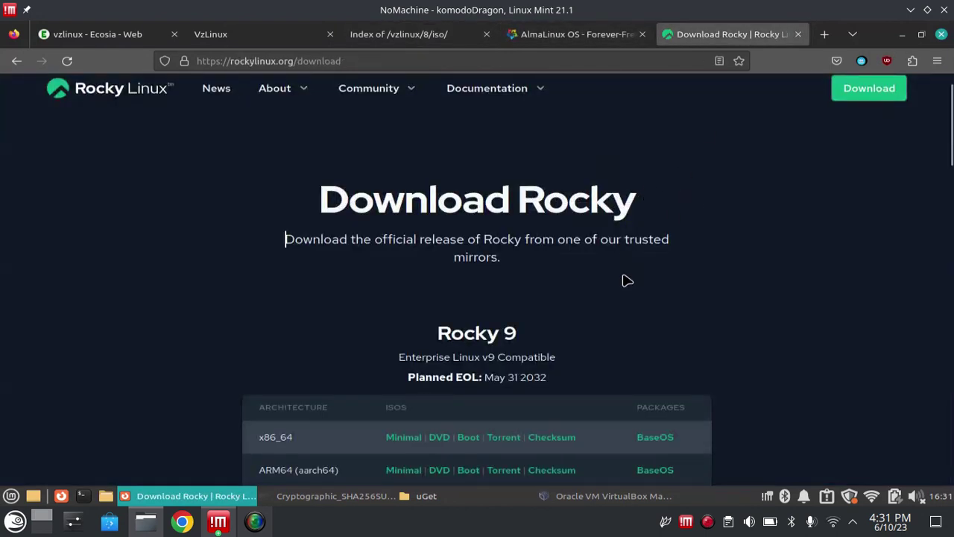
click(471, 512)
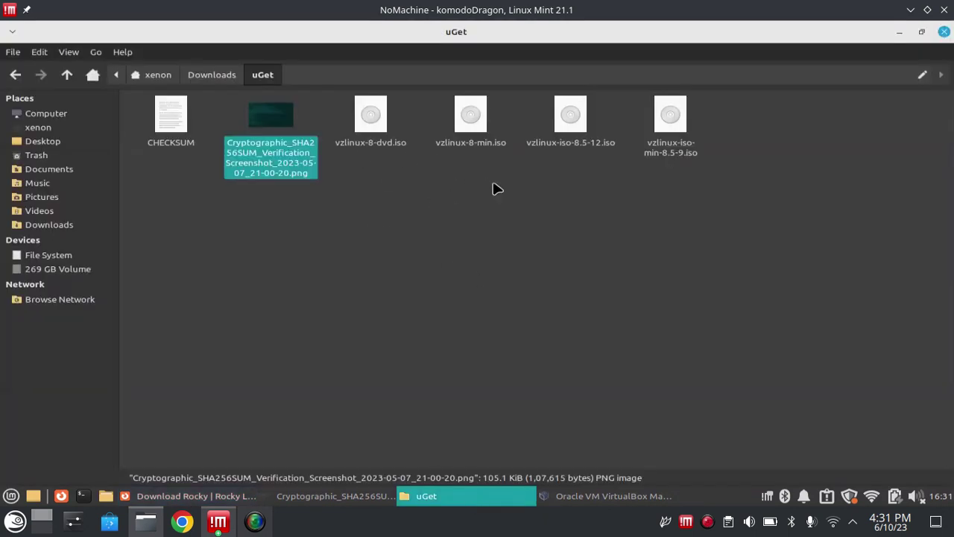
- Check the CHECKSUM file in xed, then view the SHA256SUM verification screenshot
click(174, 113)
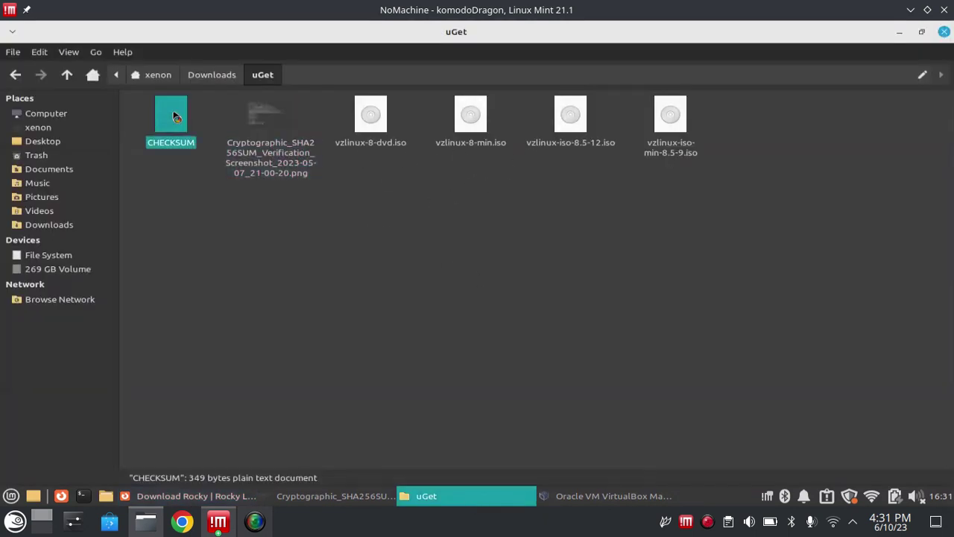
key(Return)
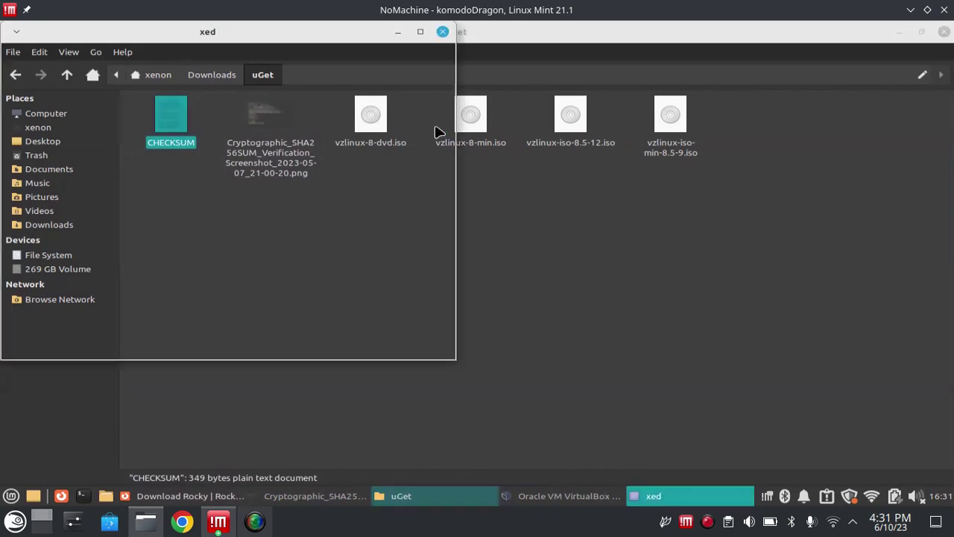
click(443, 32)
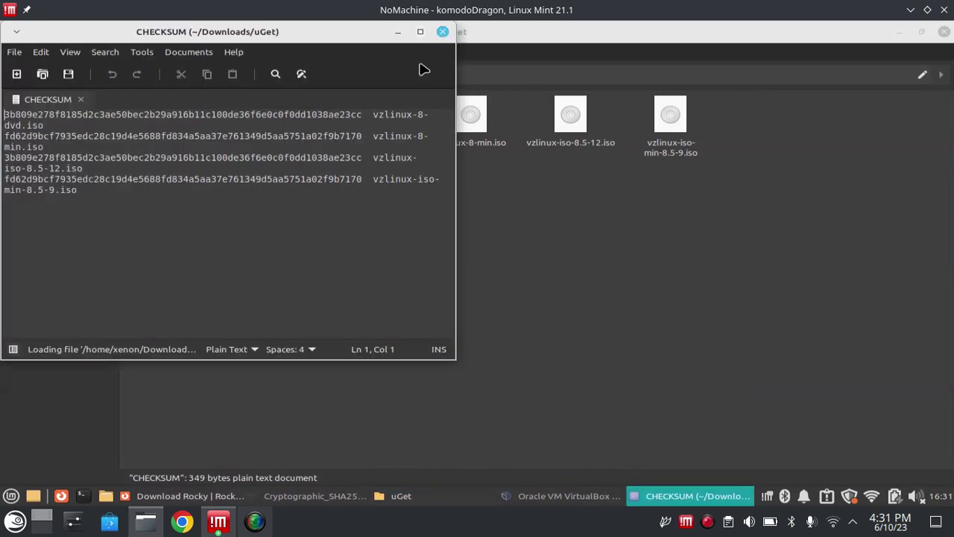
double_click(278, 142)
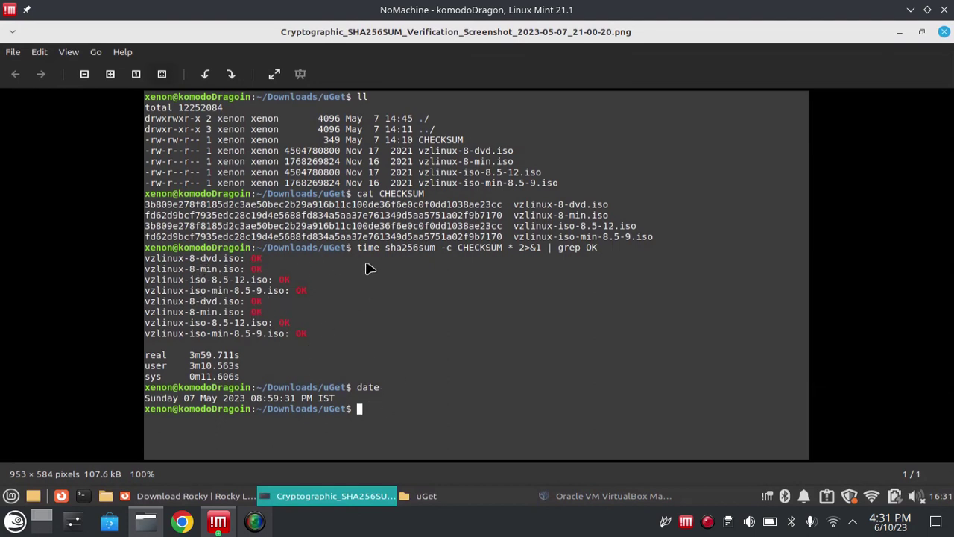
- Maximize VirtualBox Manager, then quit it from the File menu
click(617, 499)
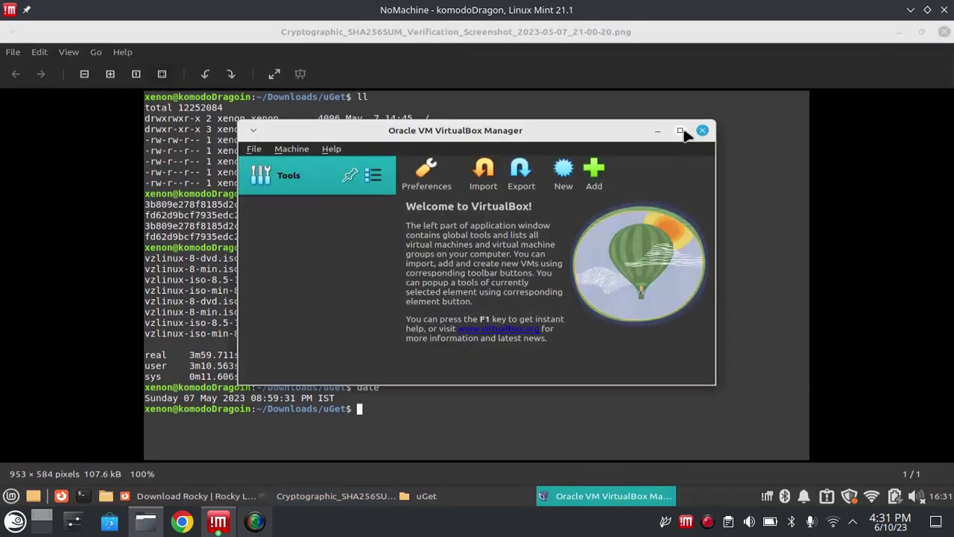
click(680, 130)
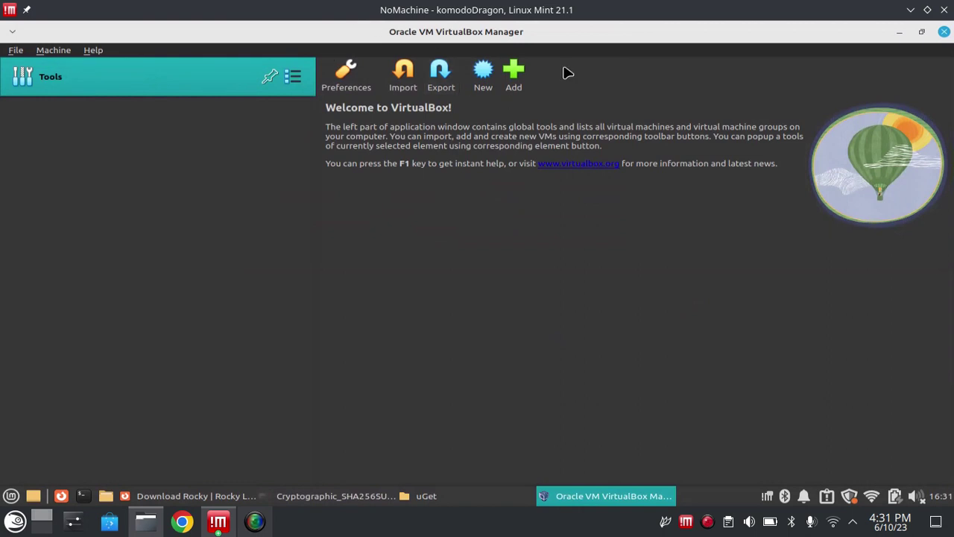
click(12, 52)
click(60, 171)
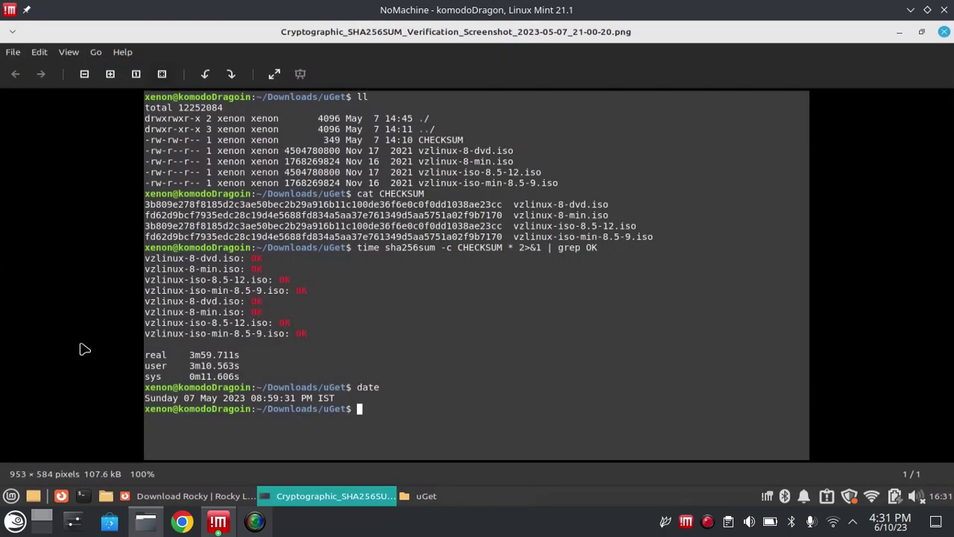
- Relaunch Oracle VM VirtualBox by searching 'vi' in the application menu
click(11, 497)
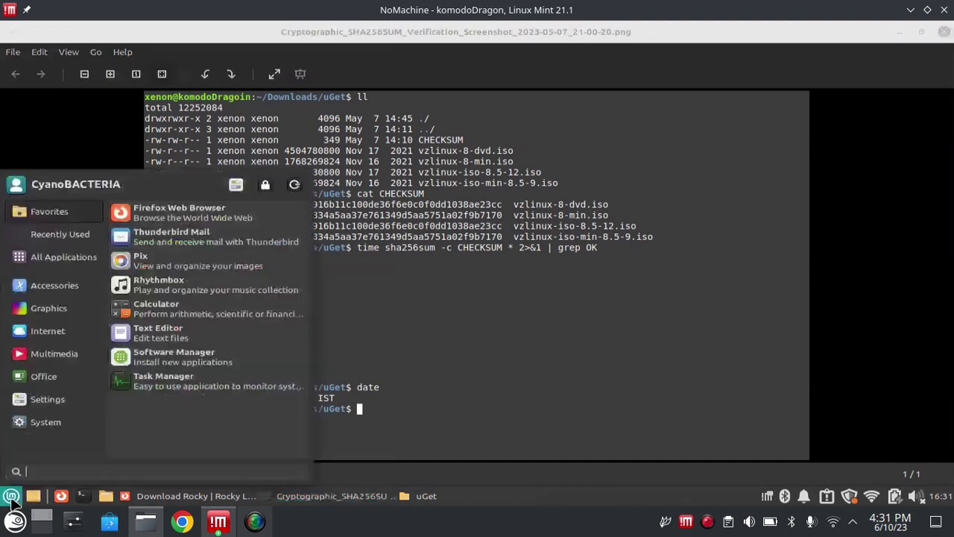
text(vo)
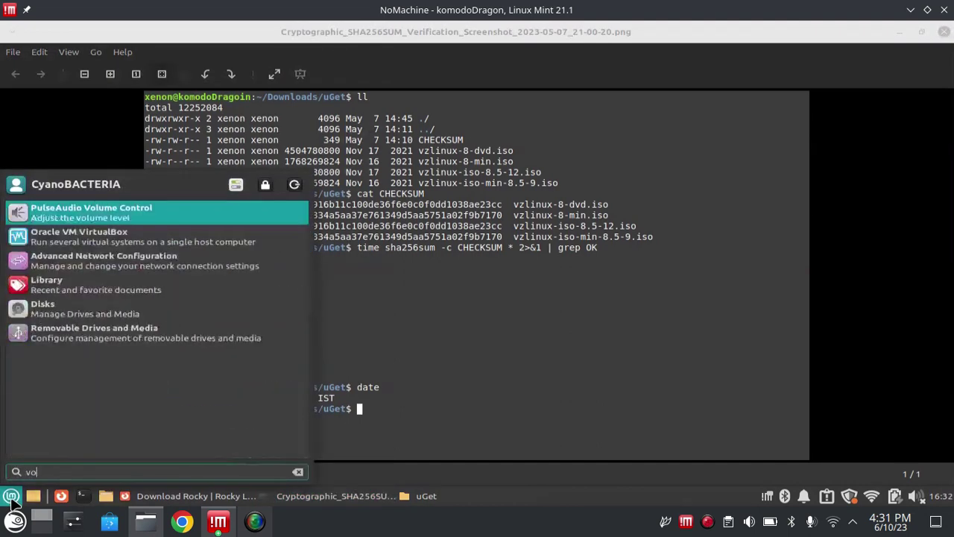
key(BackSpace)
text(i)
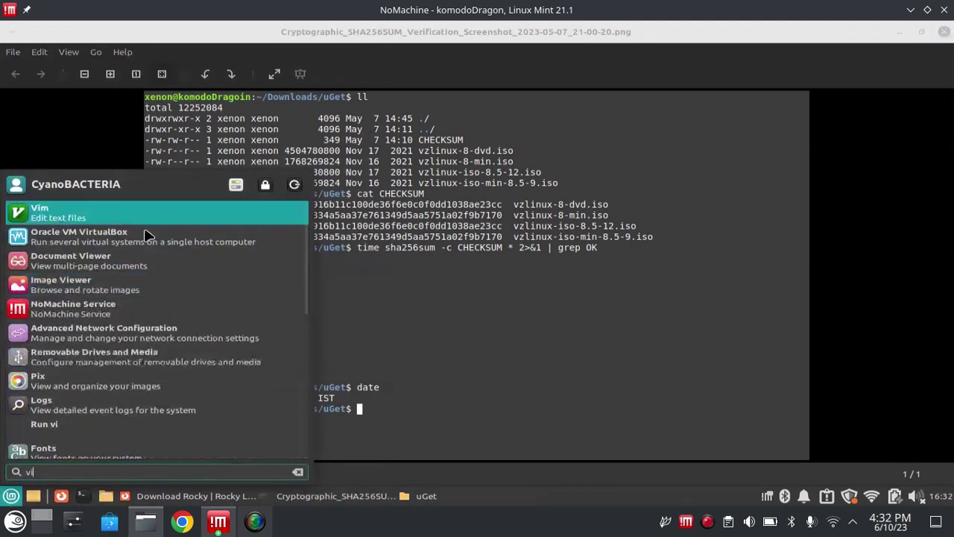
click(131, 238)
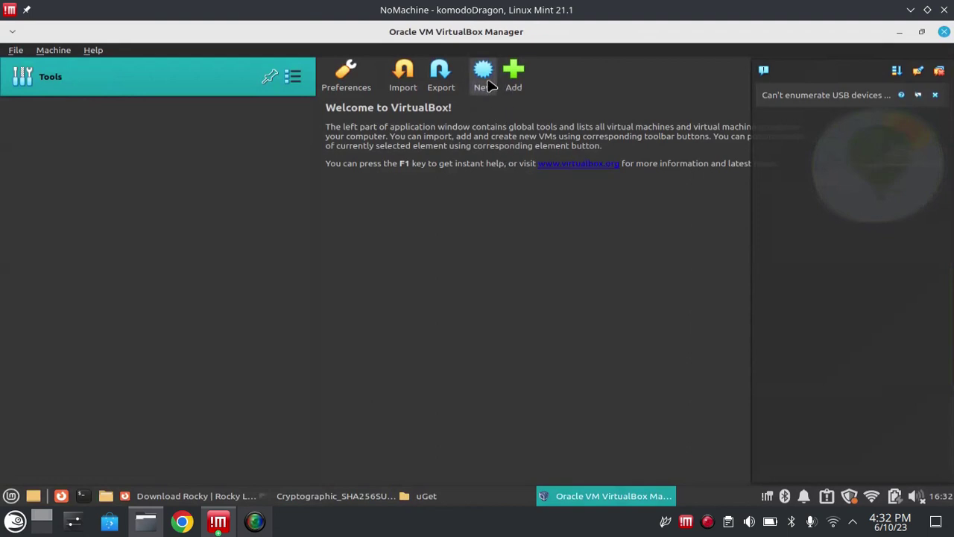
- Start a new virtual machine named 'Vzlinux-8-minimal-', detected as Linux 64-bit
click(484, 84)
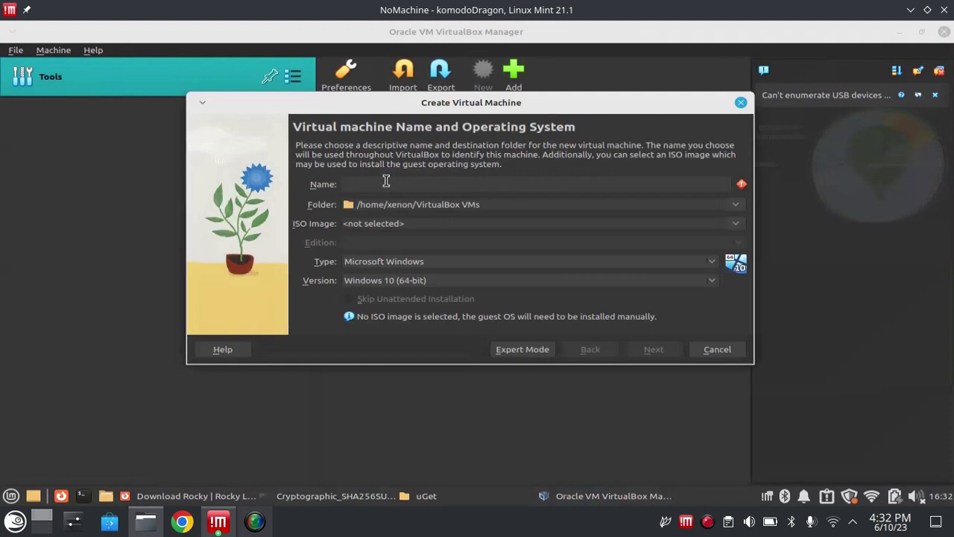
text(Vzlinux)
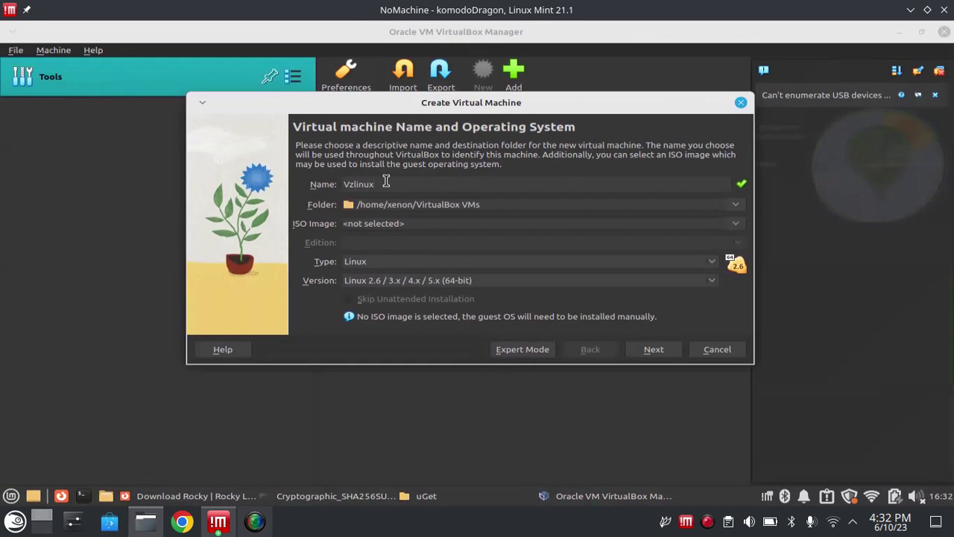
text(-8-minimal-)
click(15, 521)
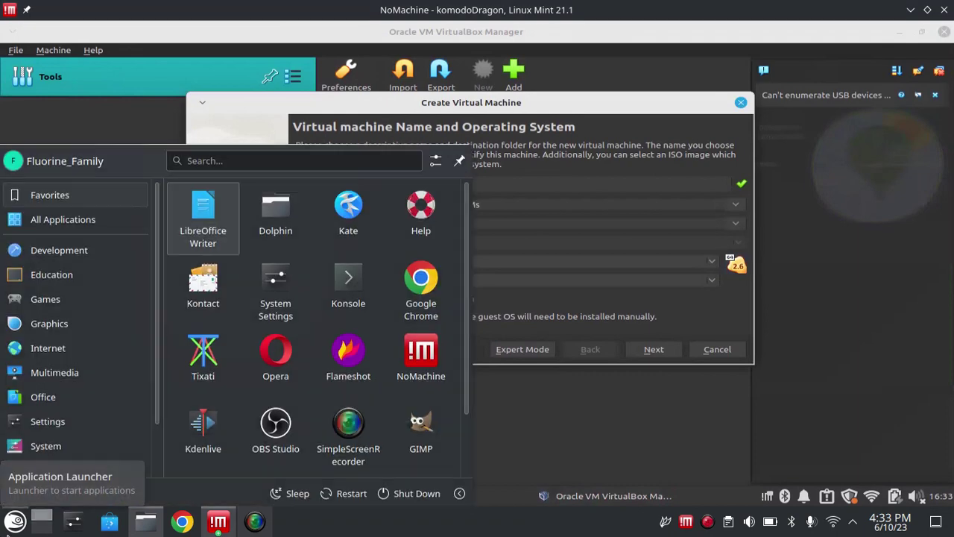
- Launch KCalc, maximize it and calculate 256 × 3 = 768
text(c)
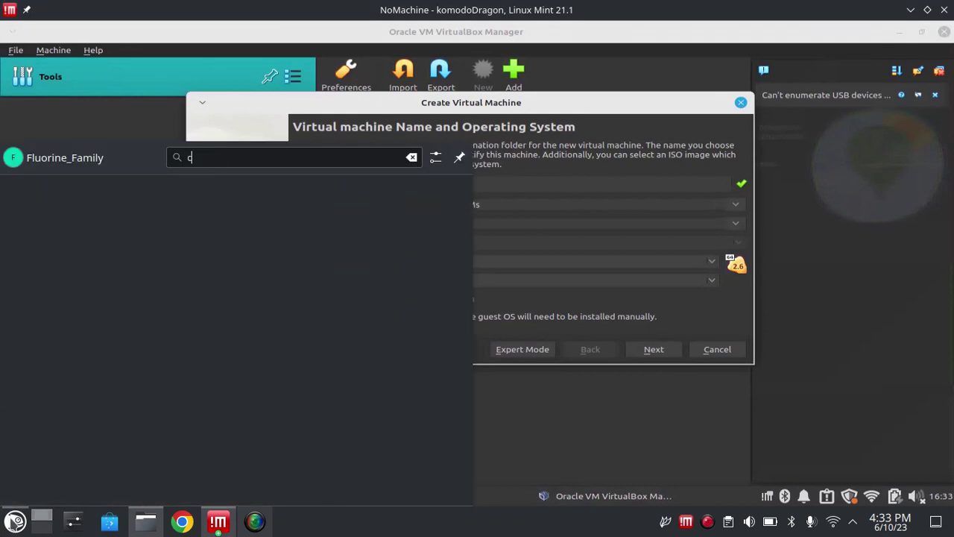
text(al)
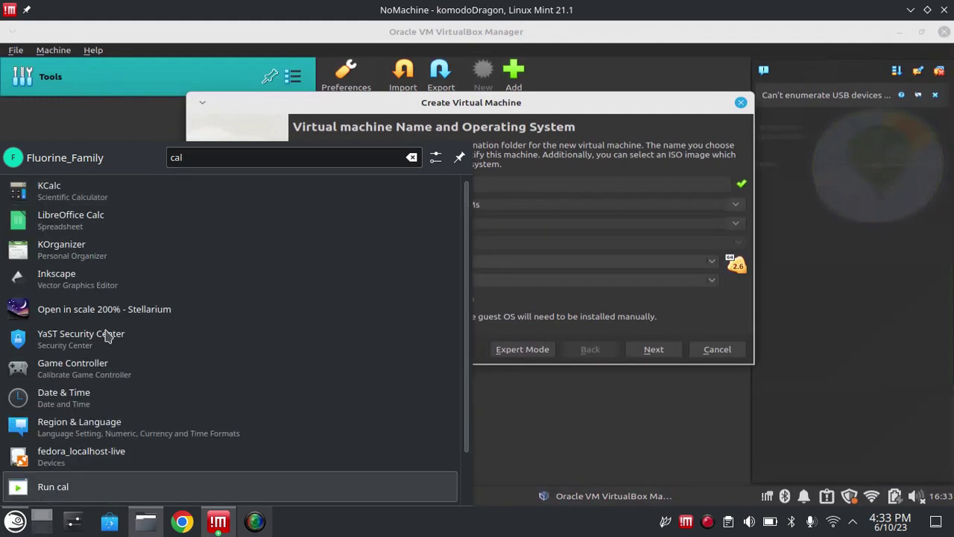
click(123, 208)
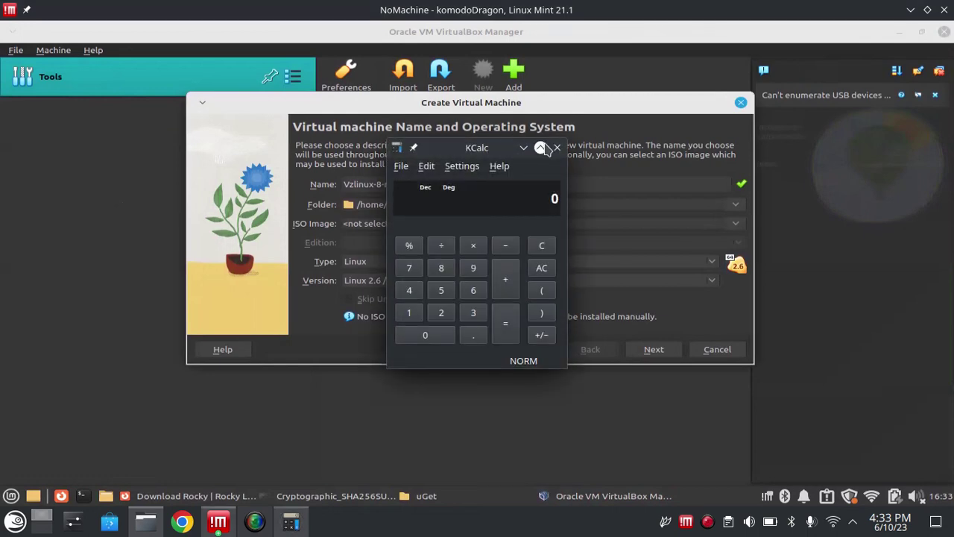
click(540, 147)
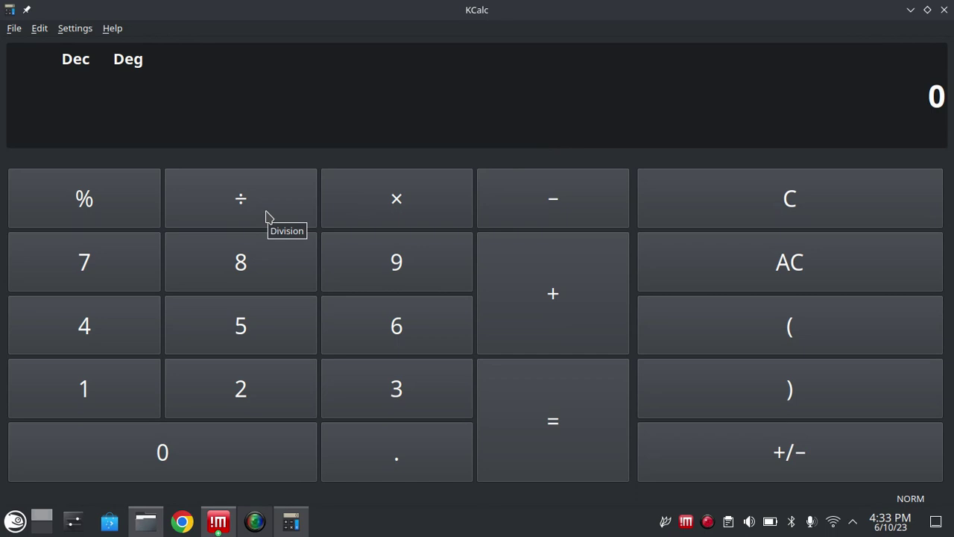
click(251, 368)
click(241, 328)
click(365, 331)
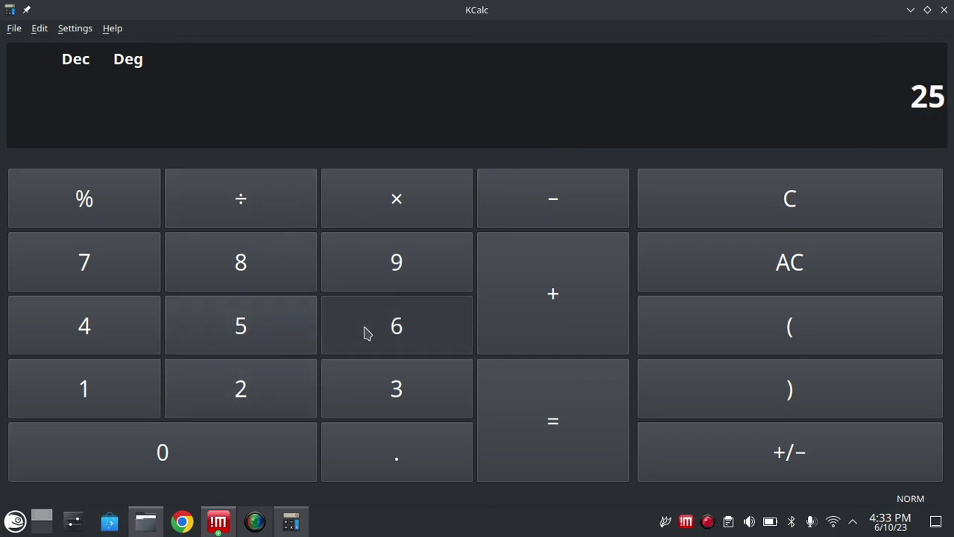
click(399, 374)
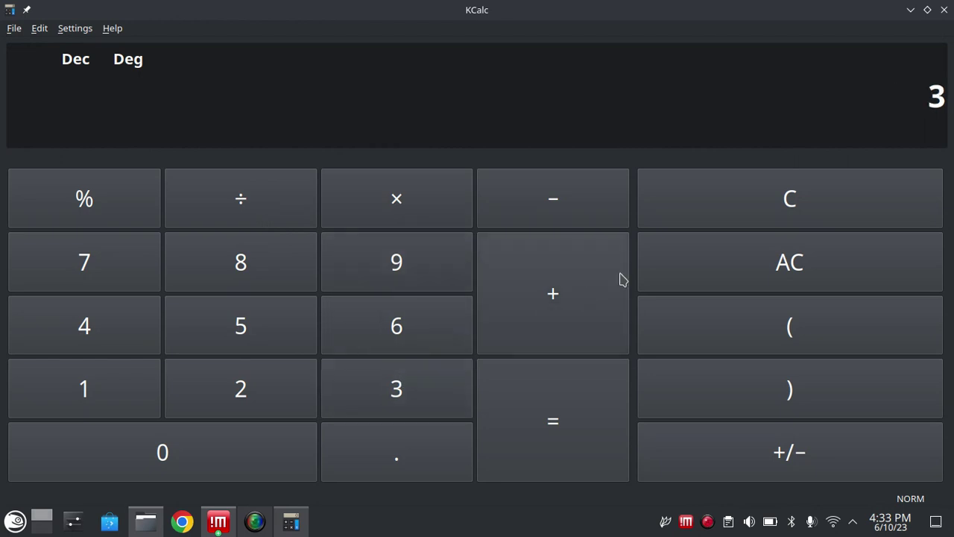
click(545, 406)
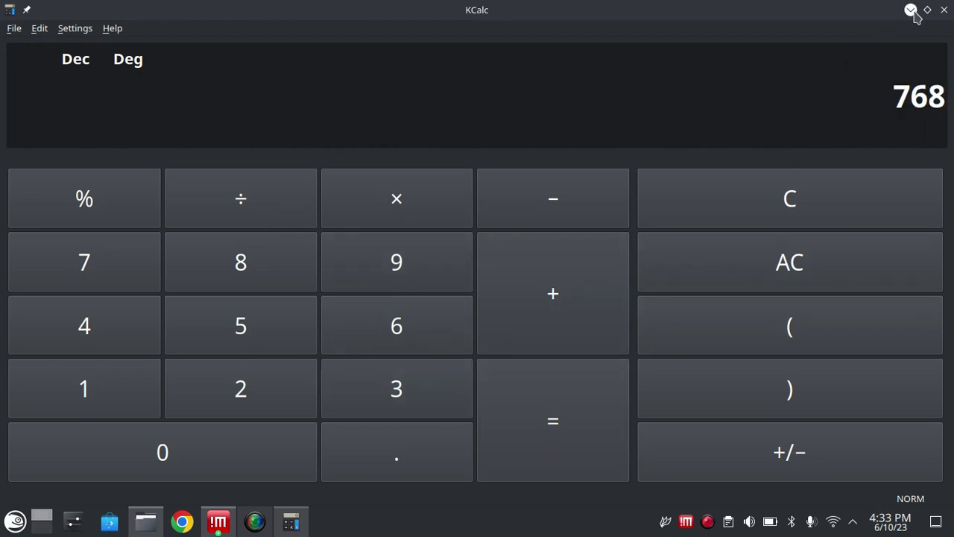
- Minimize the calculator and open the home folder and a terminal
click(910, 10)
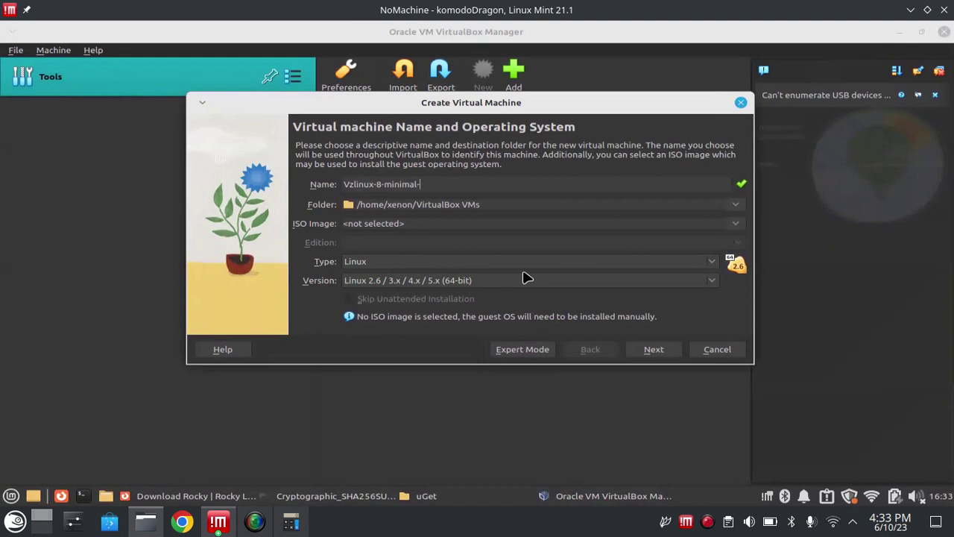
click(106, 498)
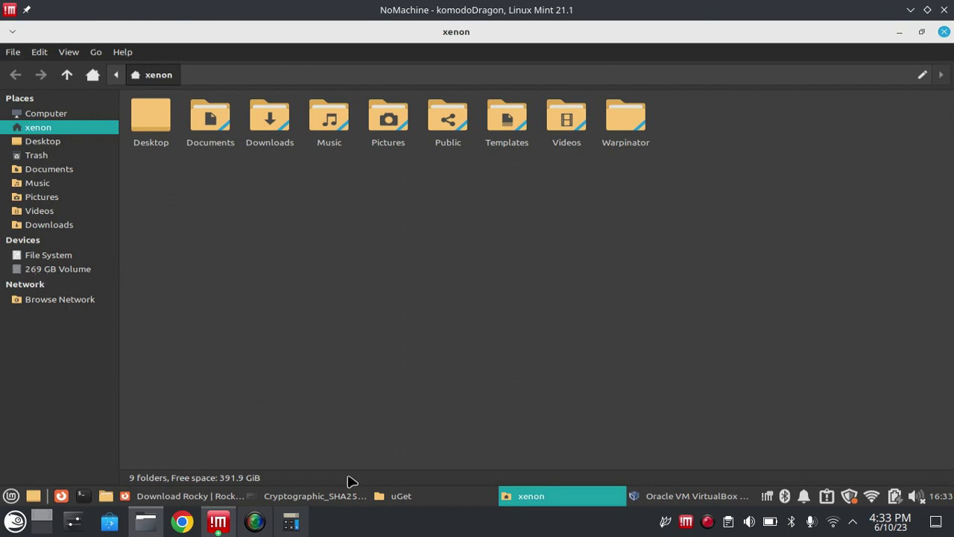
click(82, 496)
- Run df -Th to confirm 392G free on /dev/sda2, then return to the VM wizard
text(df -Th)
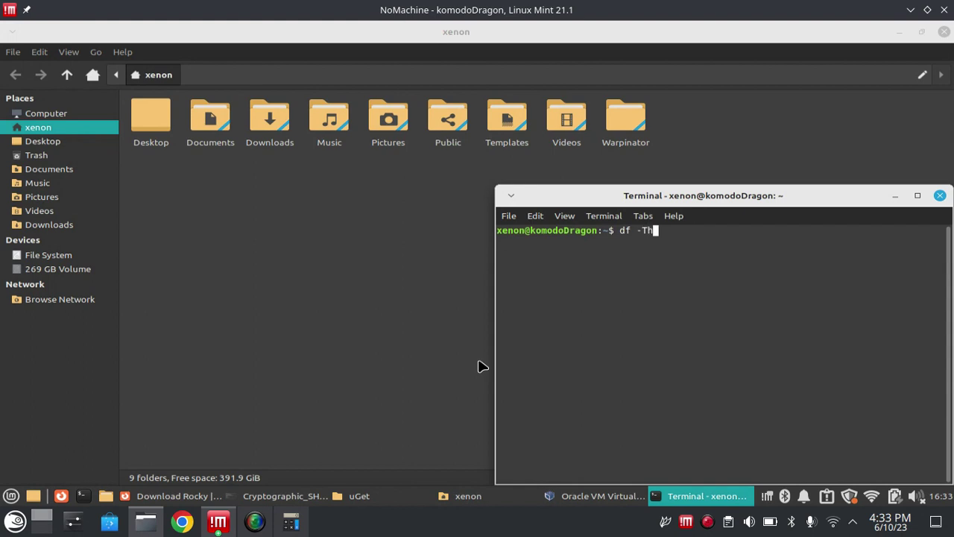
key(Return)
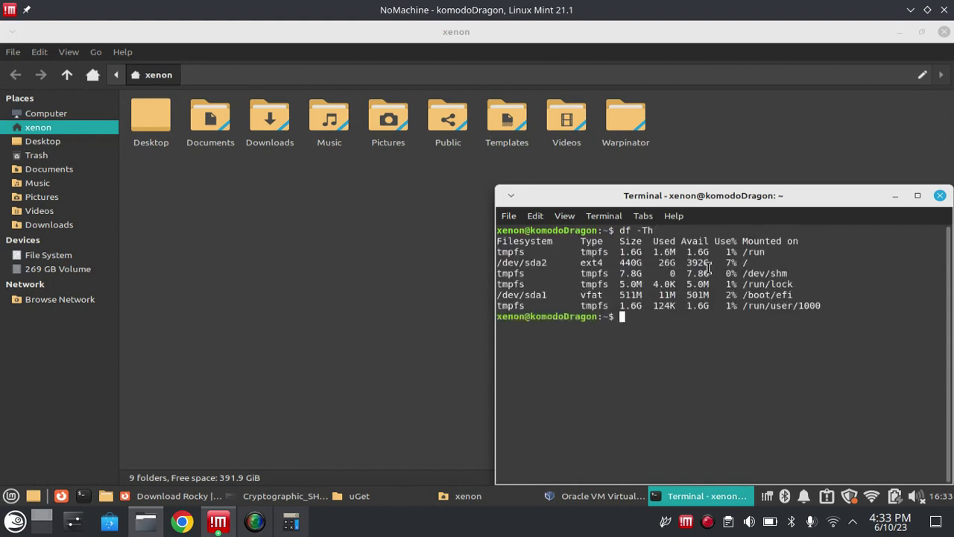
drag(687, 267, 712, 265)
click(895, 195)
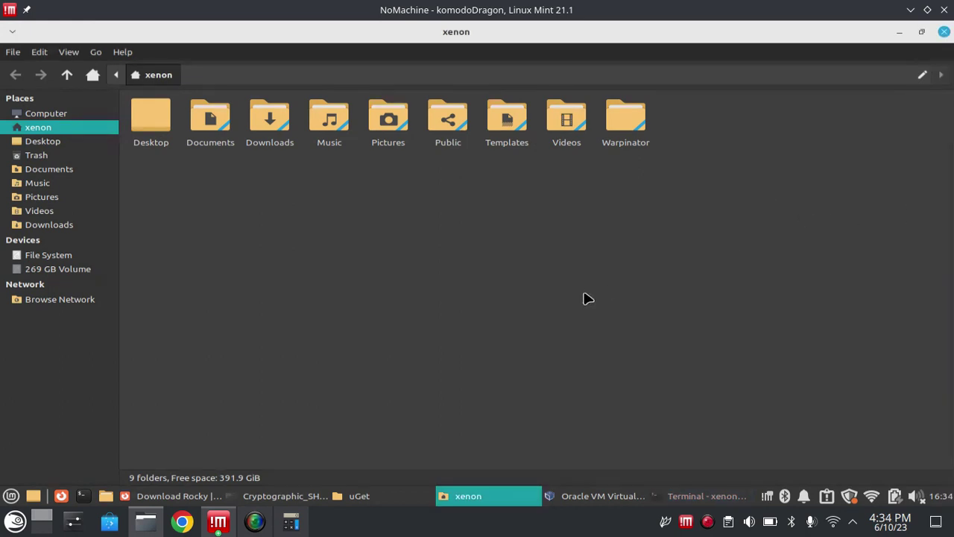
click(680, 501)
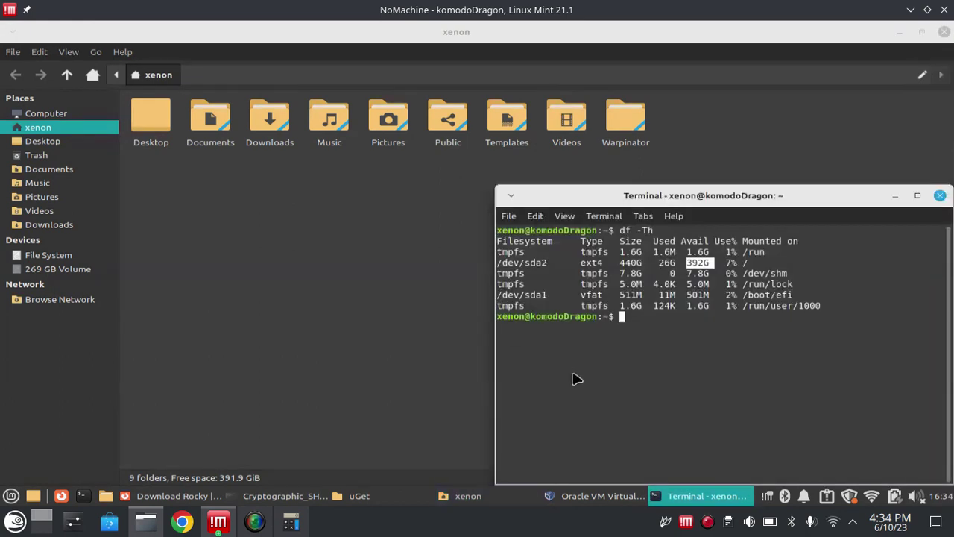
click(602, 367)
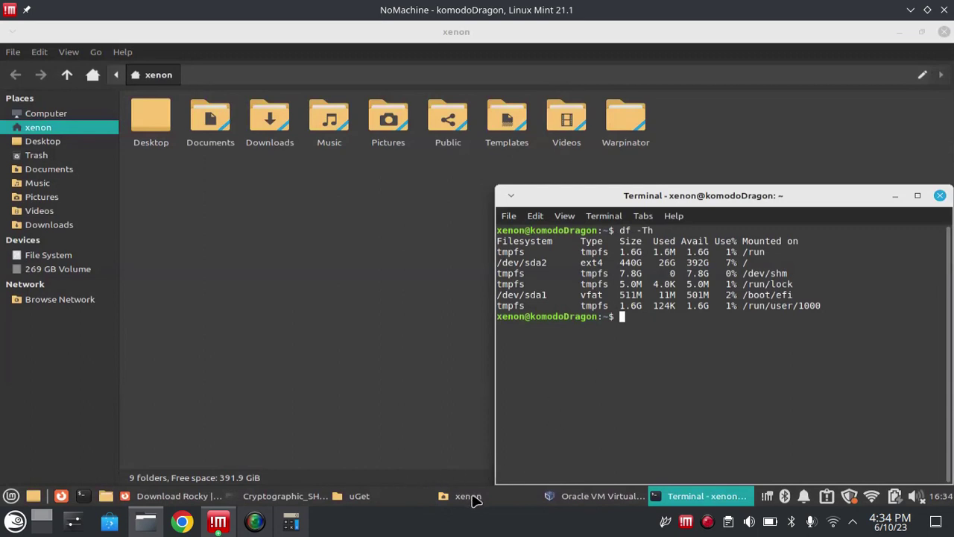
click(596, 496)
click(487, 186)
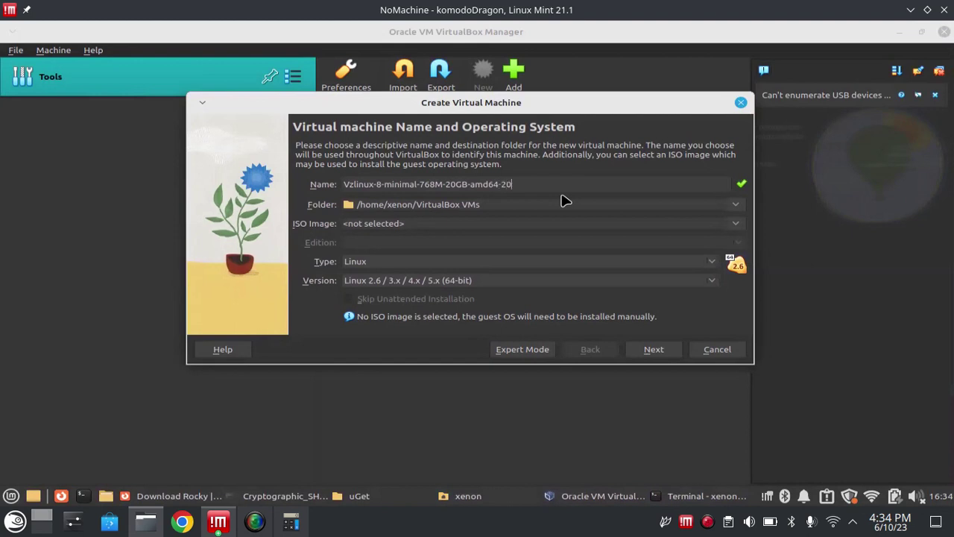
text(20)
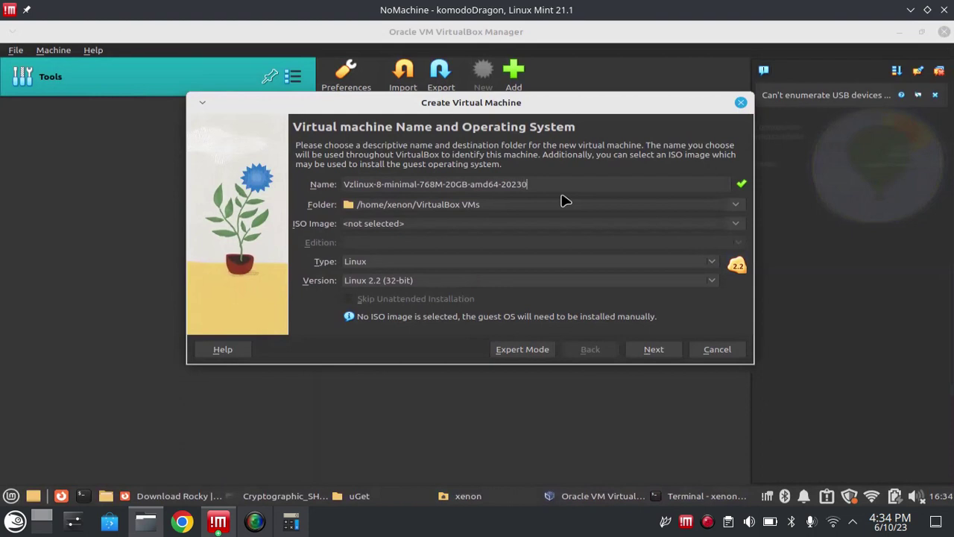
text(10)
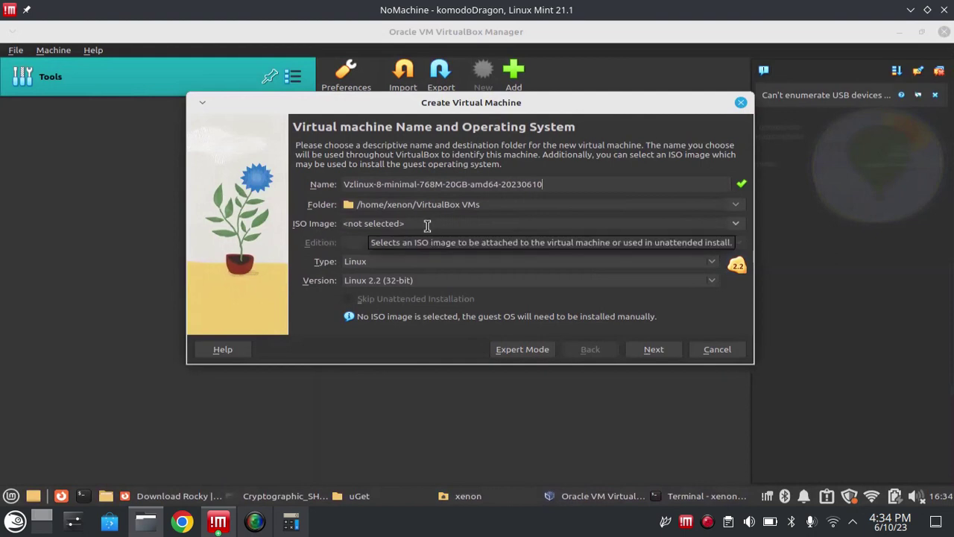
- Choose vzlinux-8-min.iso from Downloads/uGet as the installation ISO image
click(735, 226)
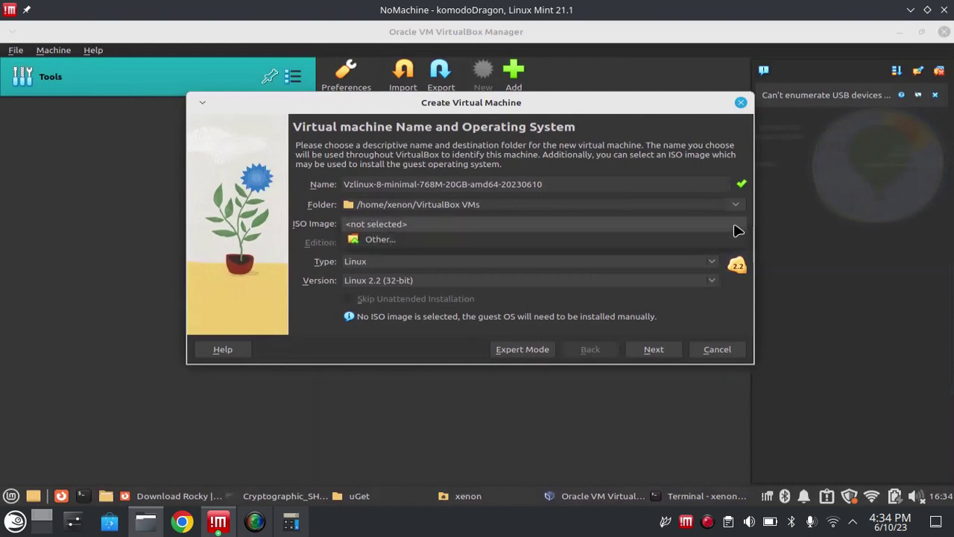
click(592, 249)
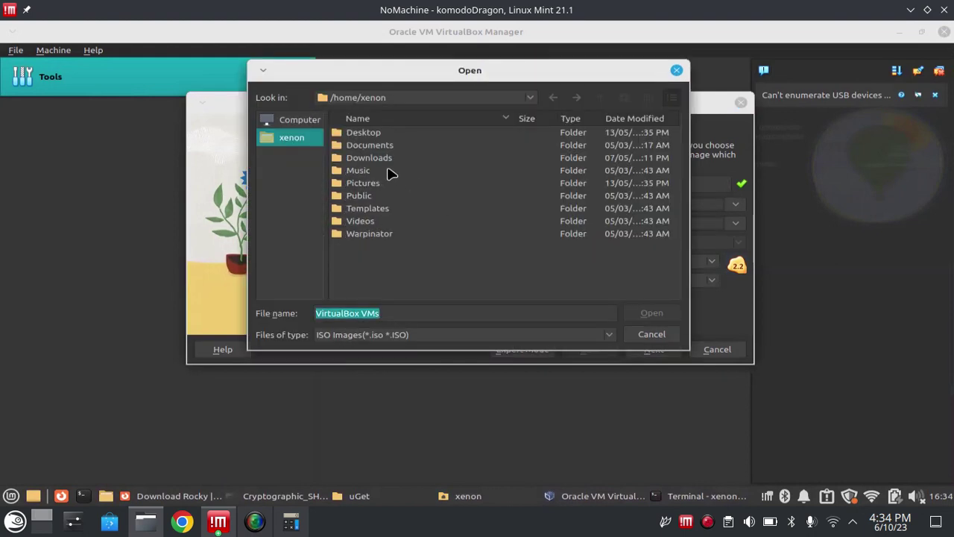
double_click(379, 158)
double_click(365, 137)
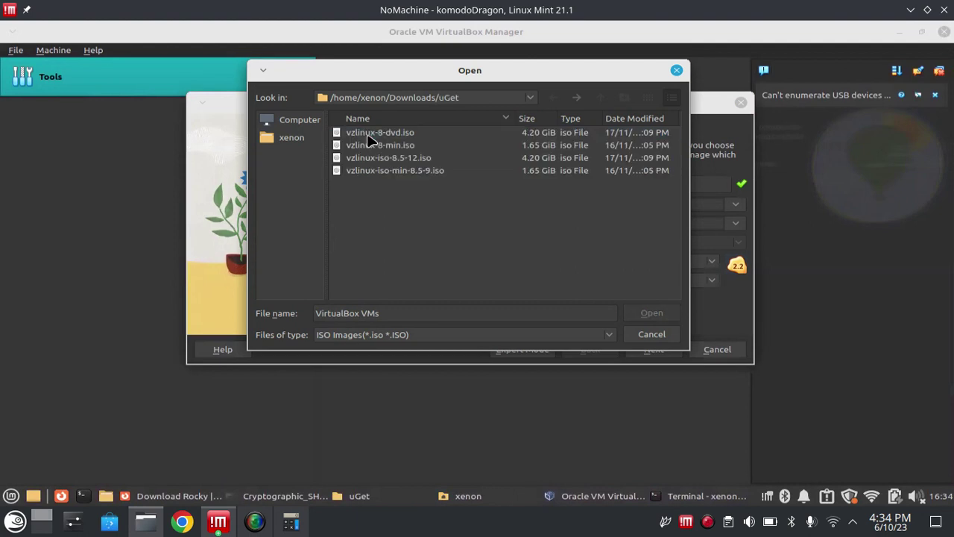
click(415, 148)
click(653, 314)
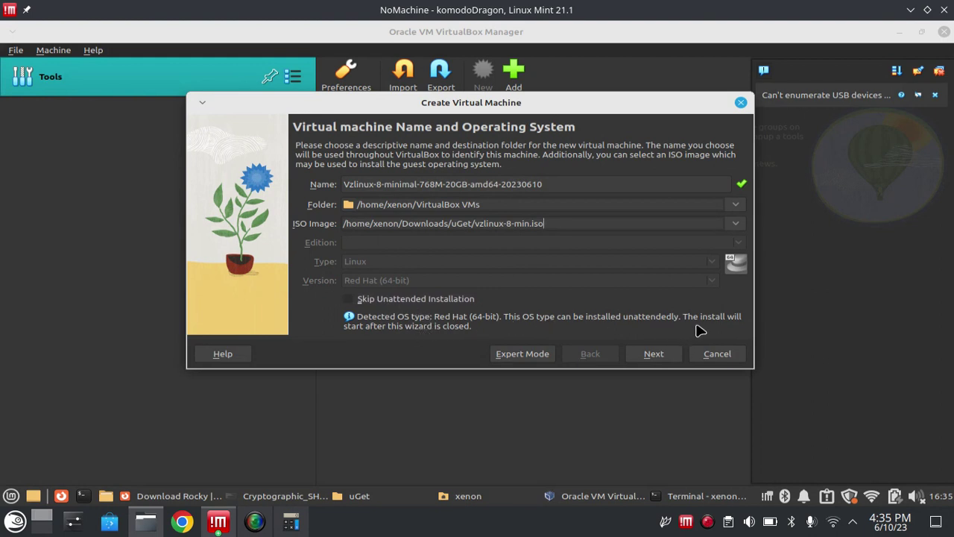
- Tick Skip Unattended Installation and continue to the Hardware page
click(363, 299)
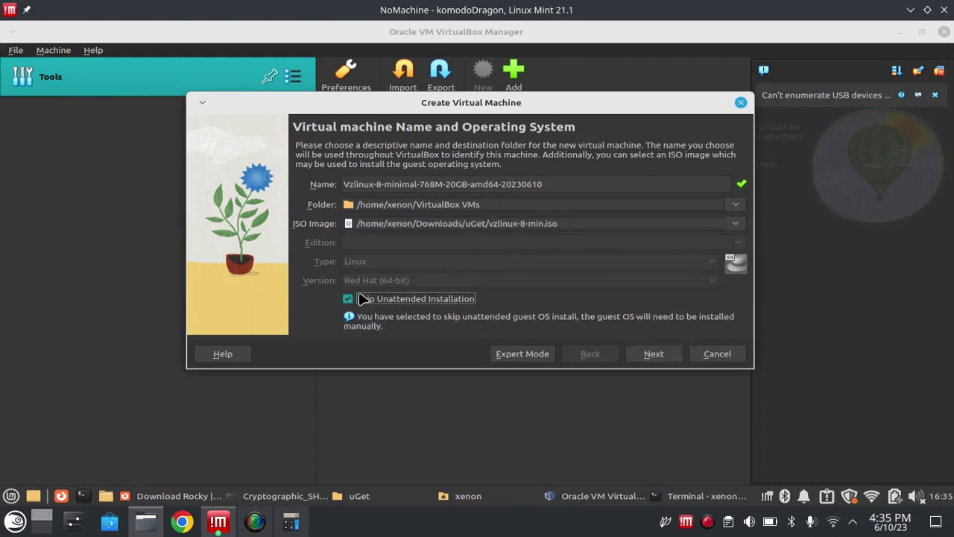
click(361, 300)
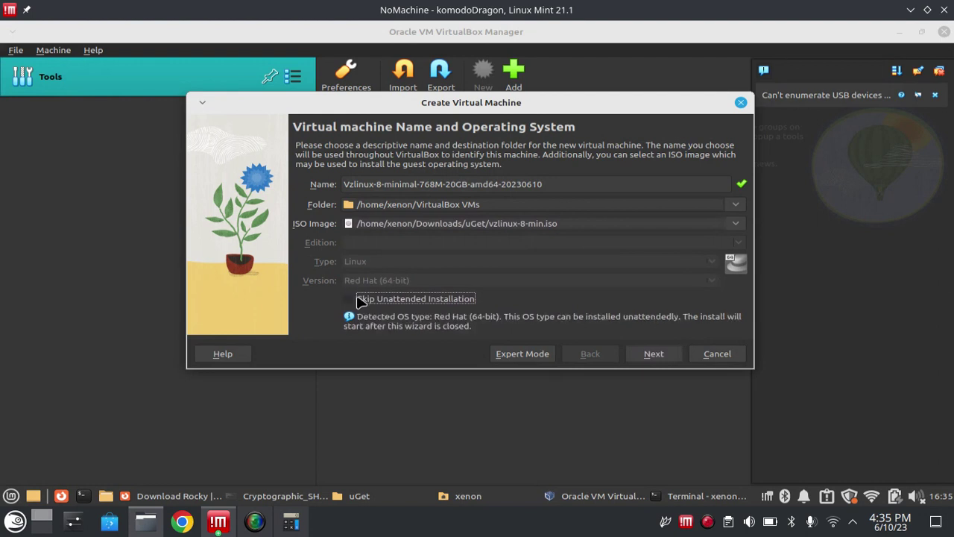
click(361, 300)
click(361, 300)
click(347, 300)
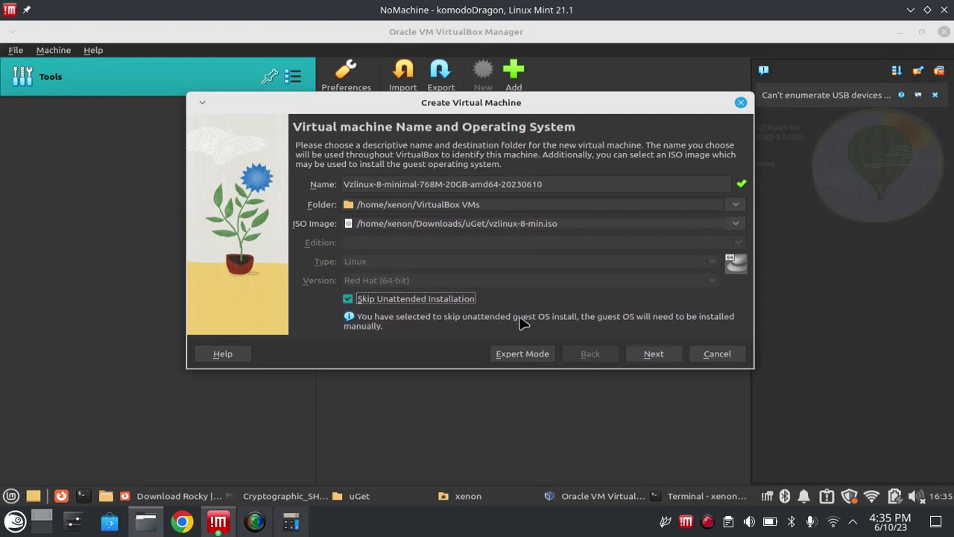
click(660, 360)
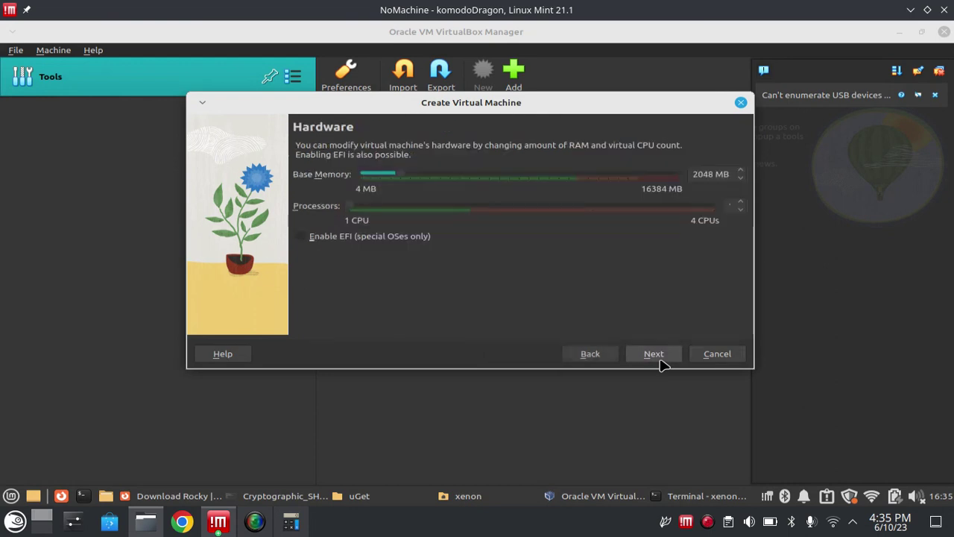
click(588, 355)
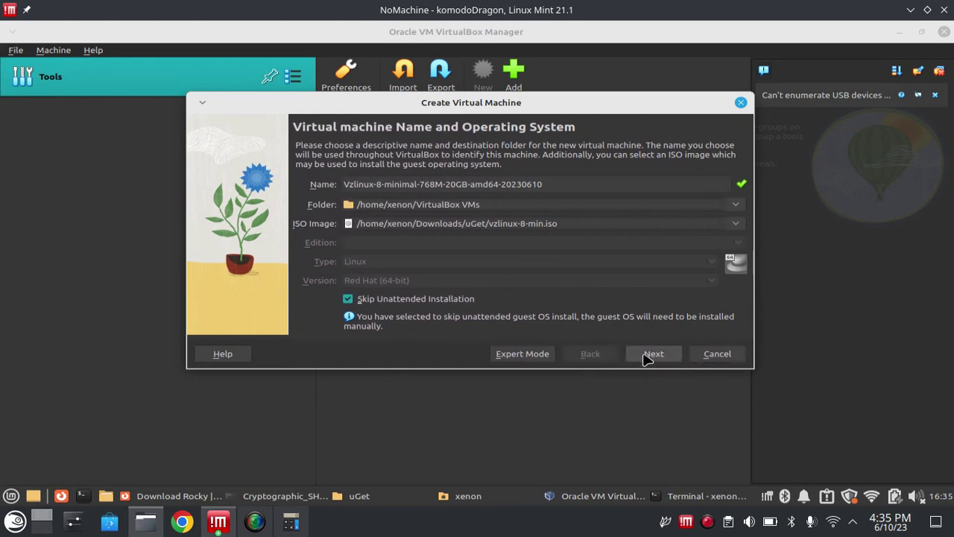
click(655, 355)
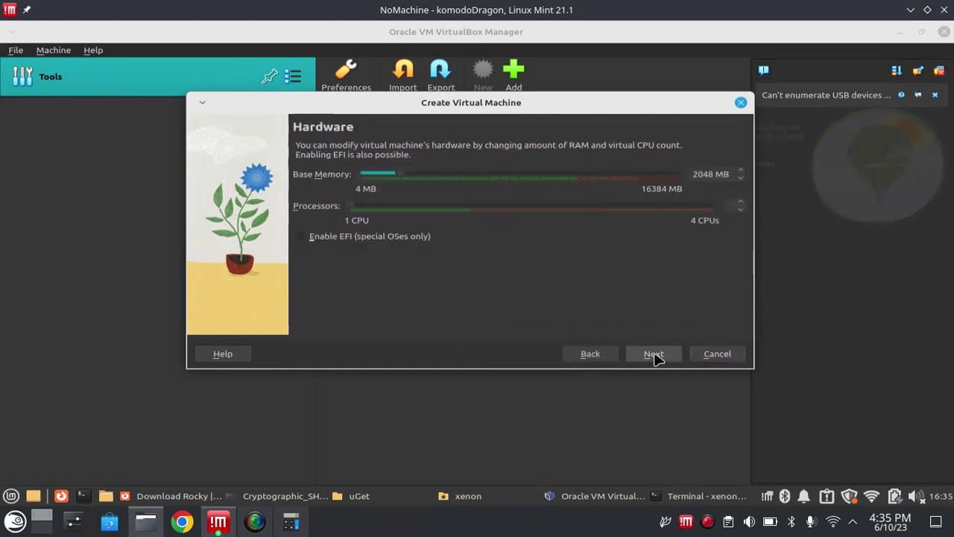
- Set base memory to 768 MB and processors to 2, then proceed to Virtual Hard disk
double_click(703, 173)
text(768)
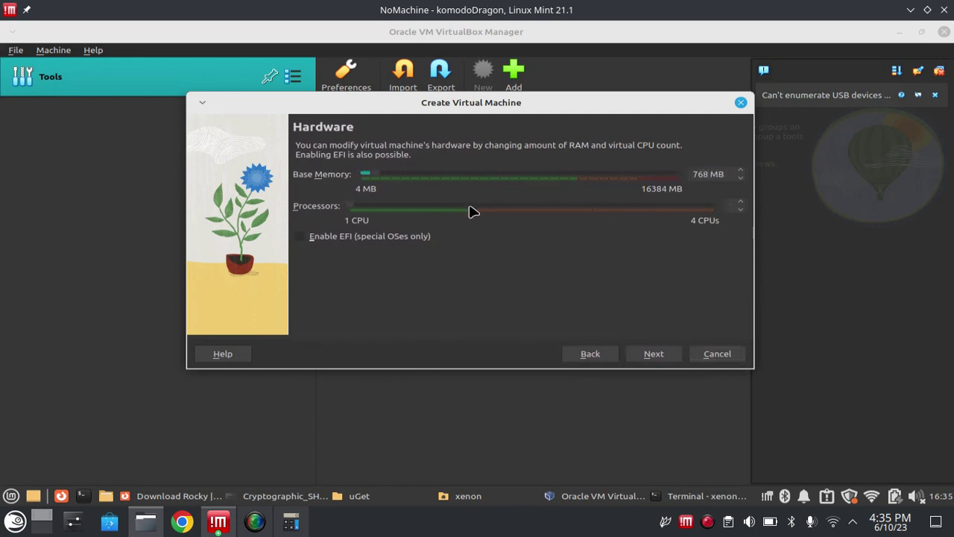
click(746, 205)
text(2)
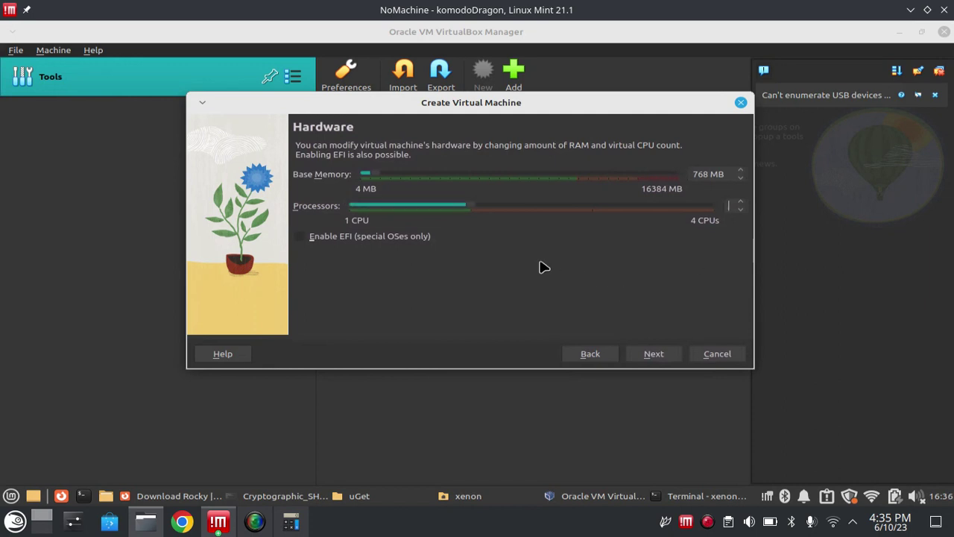
click(654, 353)
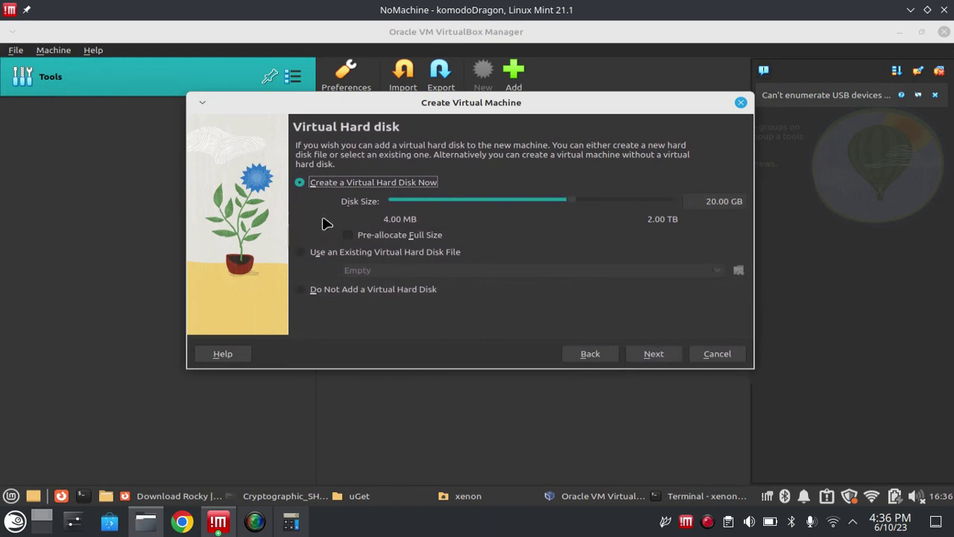
- Keep the 20 GB disk, create the Vzlinux-8 VM and power it on
click(653, 355)
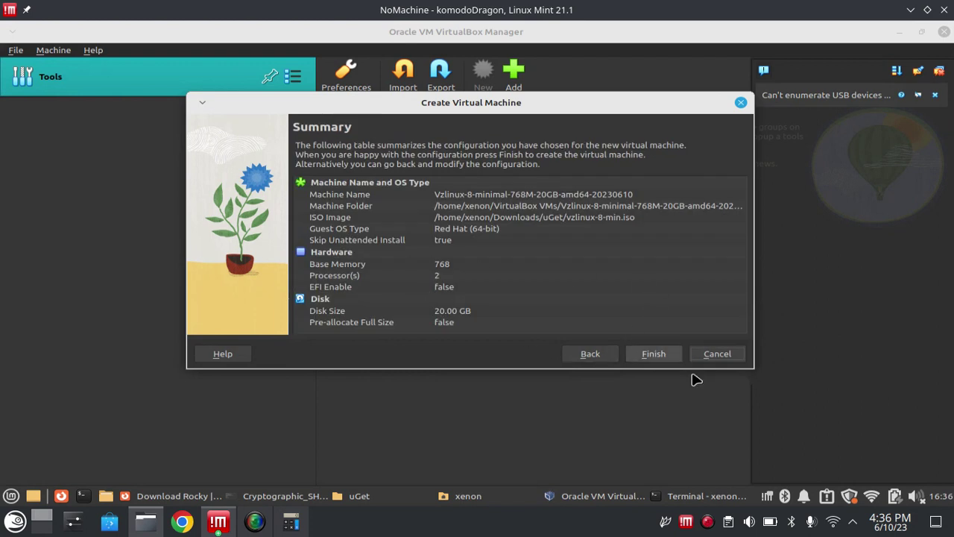
click(653, 355)
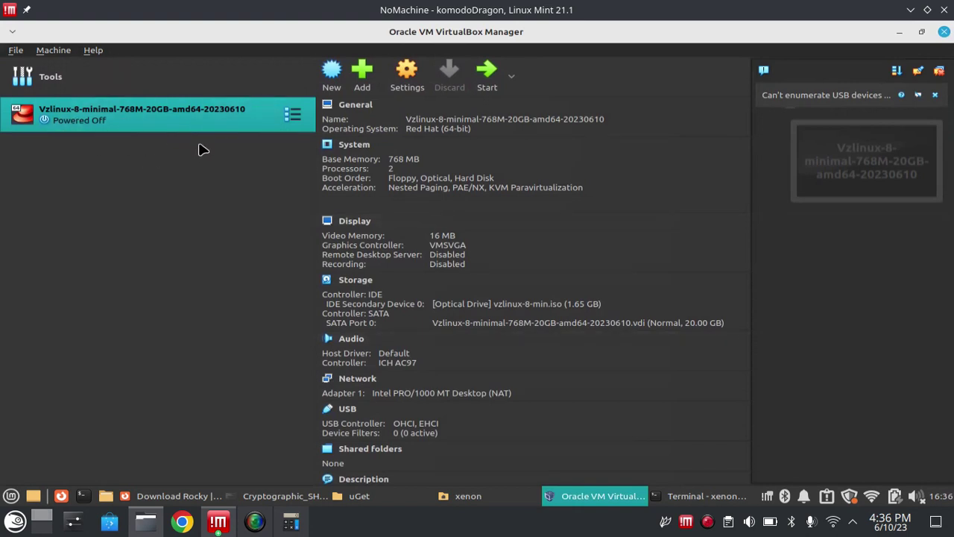
click(487, 77)
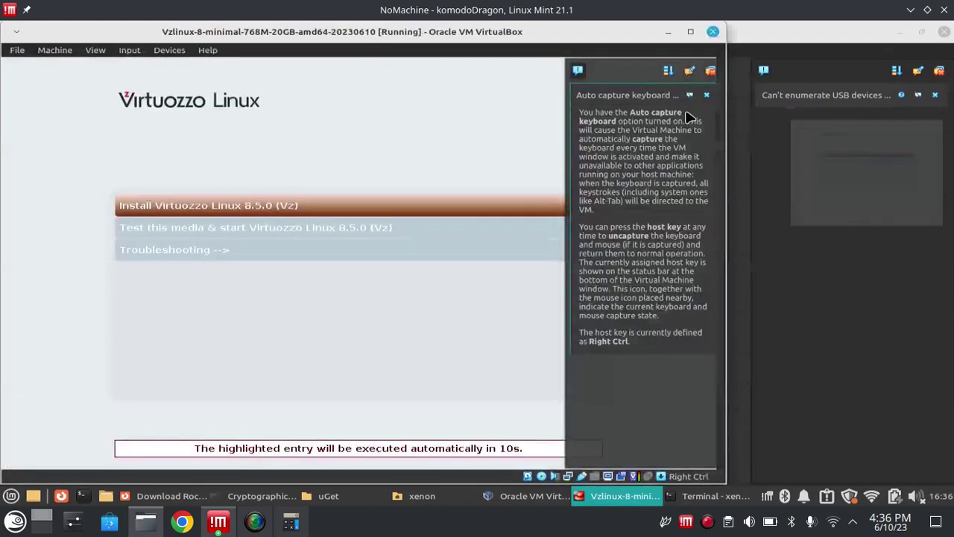
- Dismiss the auto-capture notice, halt the boot countdown and capture keyboard input for the VM
click(709, 74)
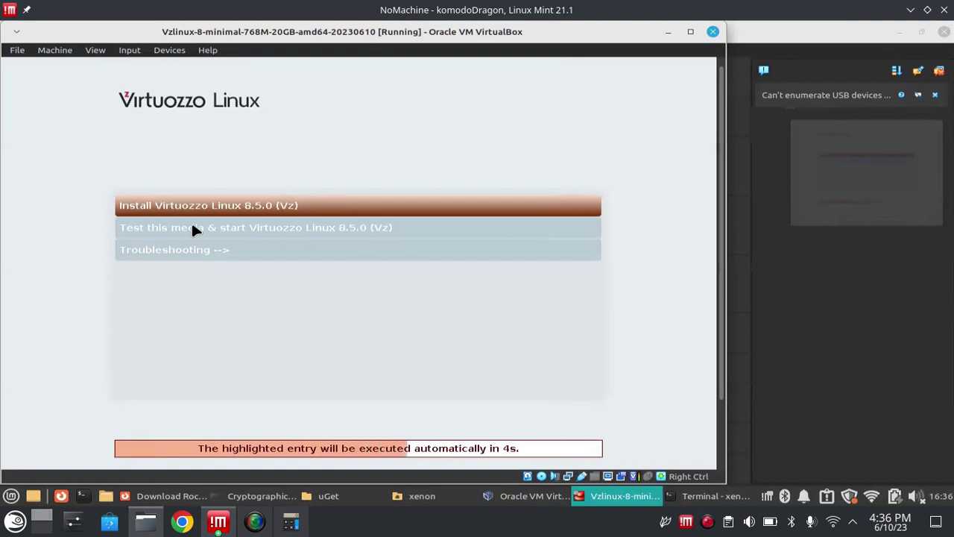
key(Down)
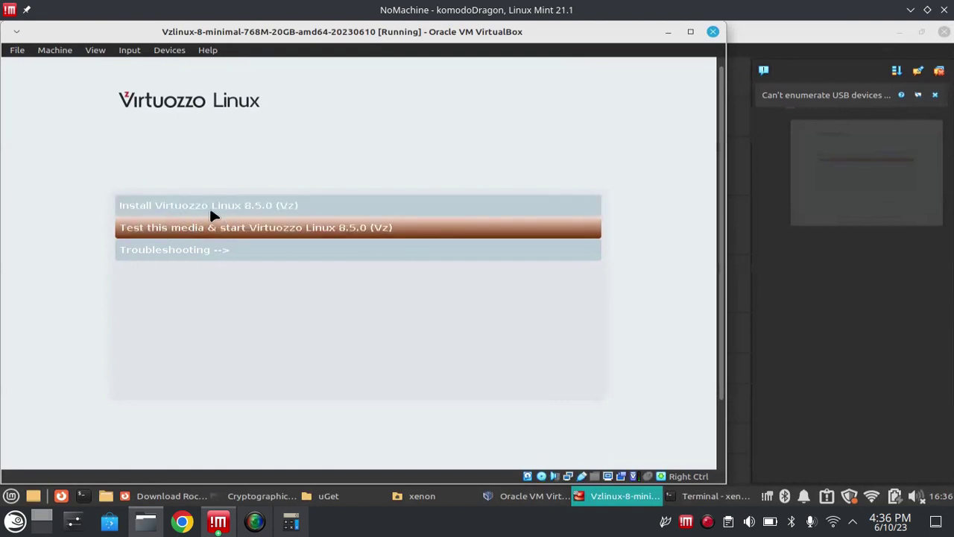
click(240, 213)
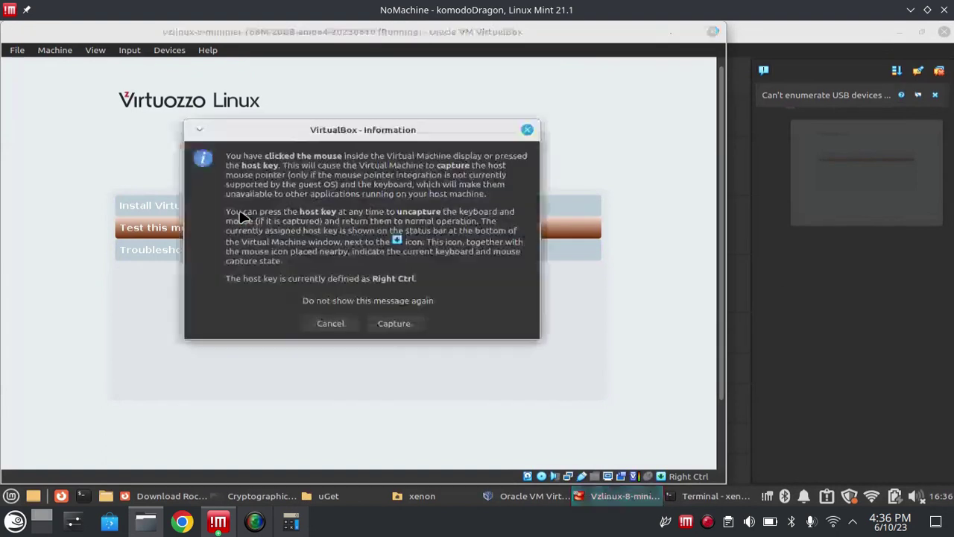
click(375, 324)
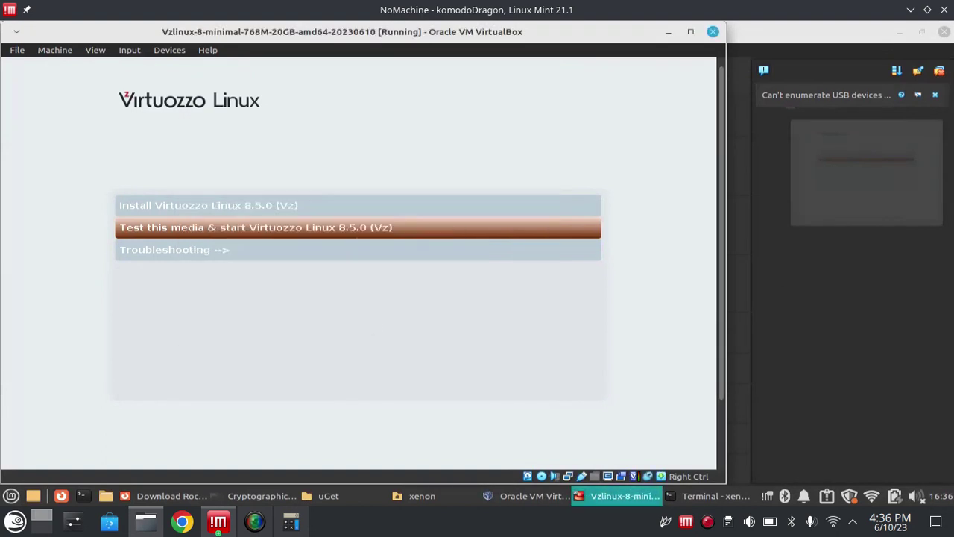
- Boot the Install Virtuozzo Linux 8.5.0 entry from the boot menu
key(Up)
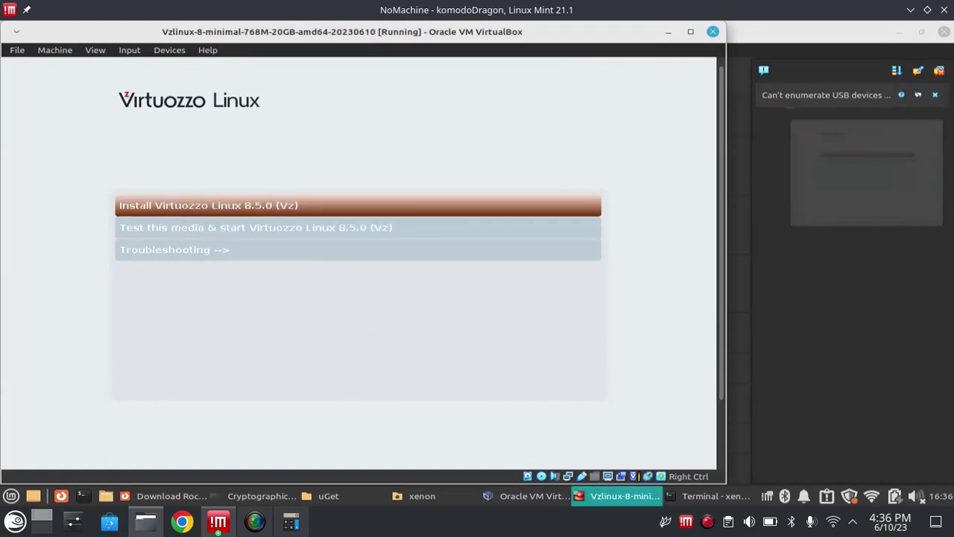
key(Down)
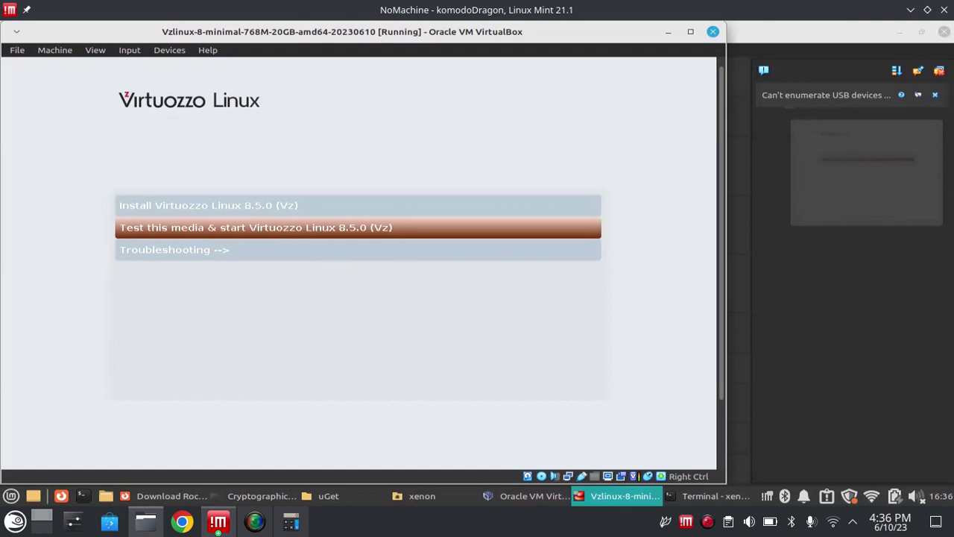
key(Down)
key(Up)
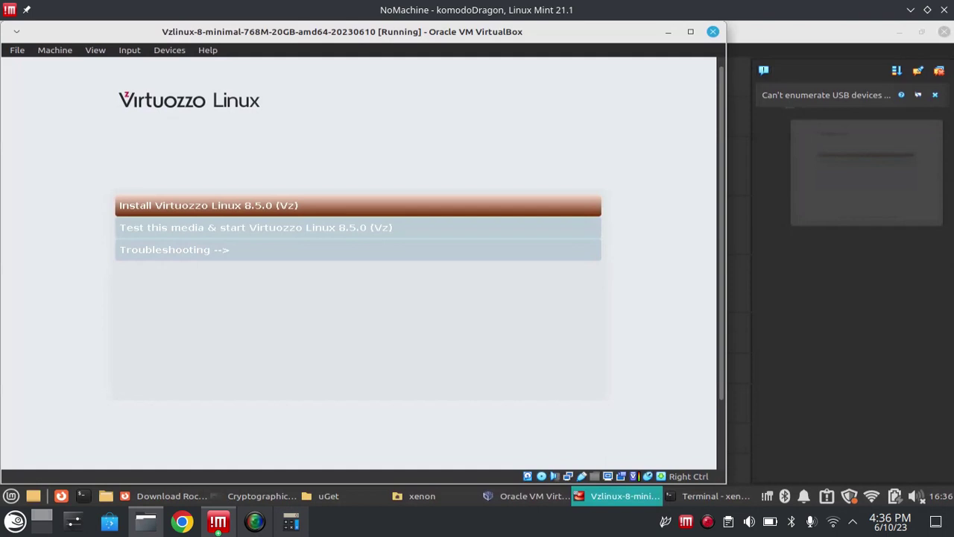
key(Return)
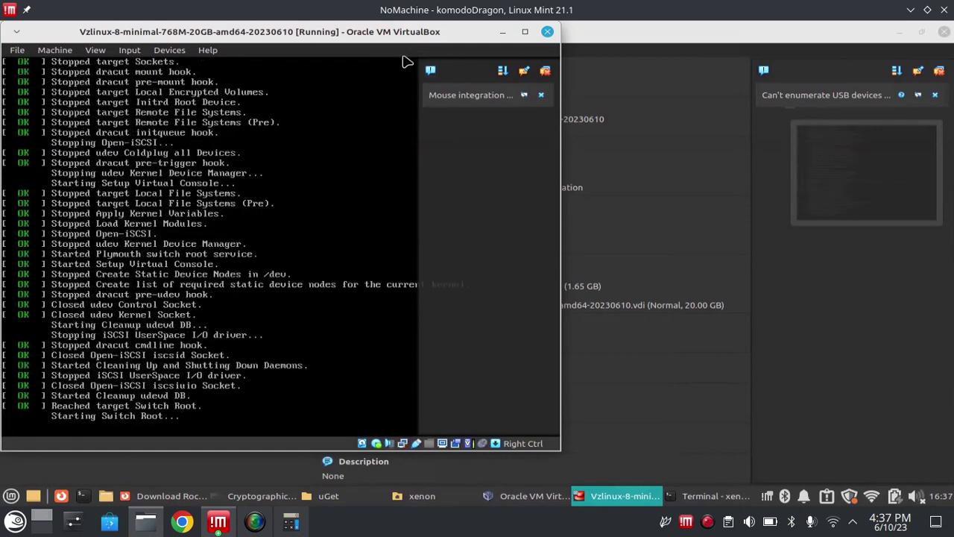
- Clear the mouse integration notification and maximize the VM window
click(550, 69)
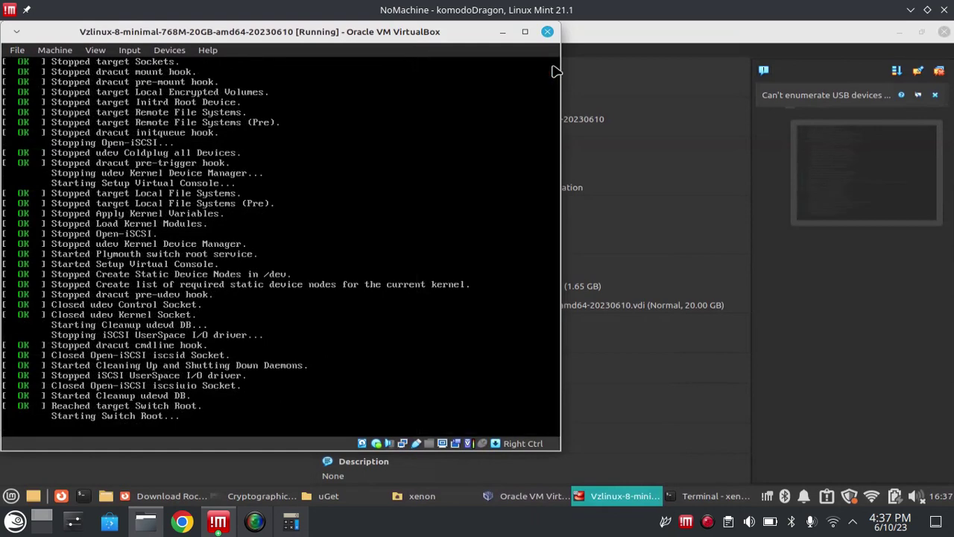
click(525, 31)
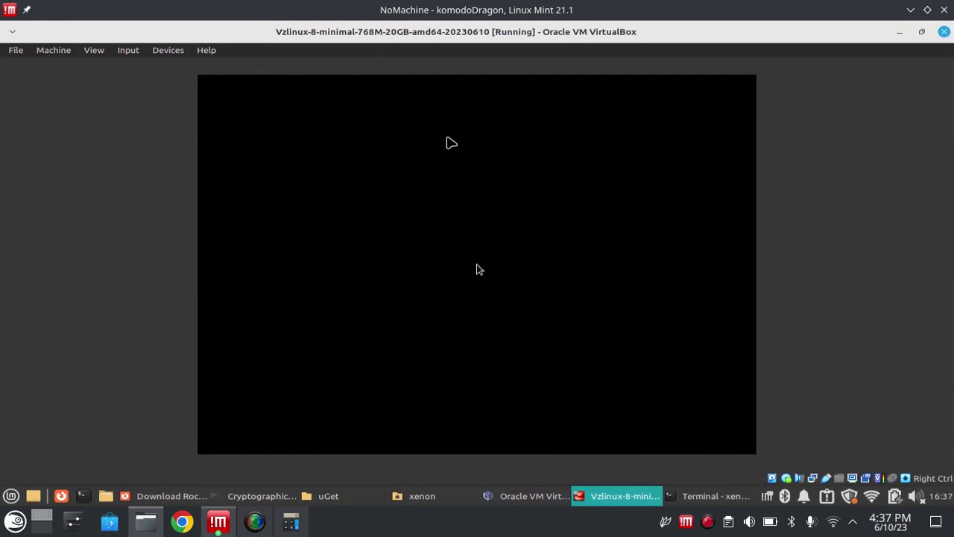
- Run free -m in the host Terminal and highlight the 15914 MB total memory
click(690, 498)
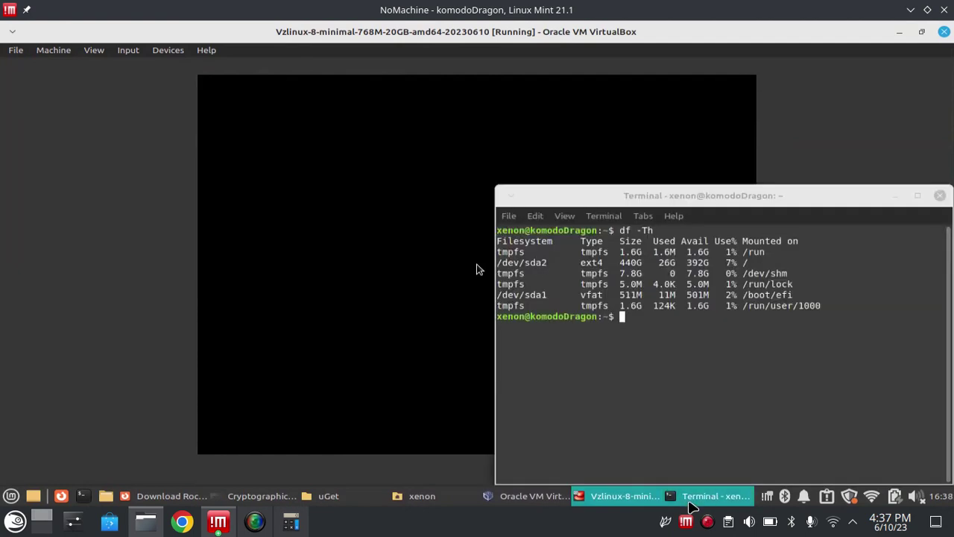
text(free)
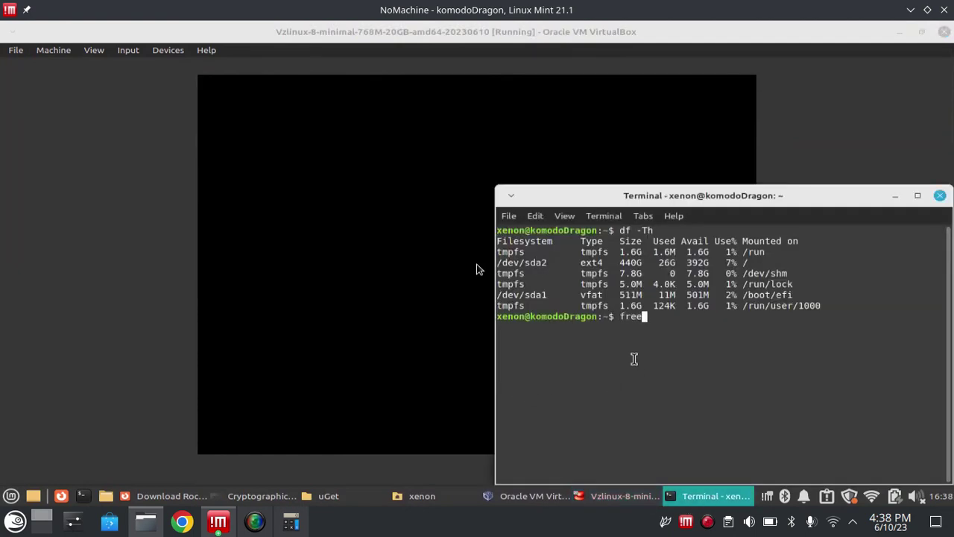
text( -m)
key(Return)
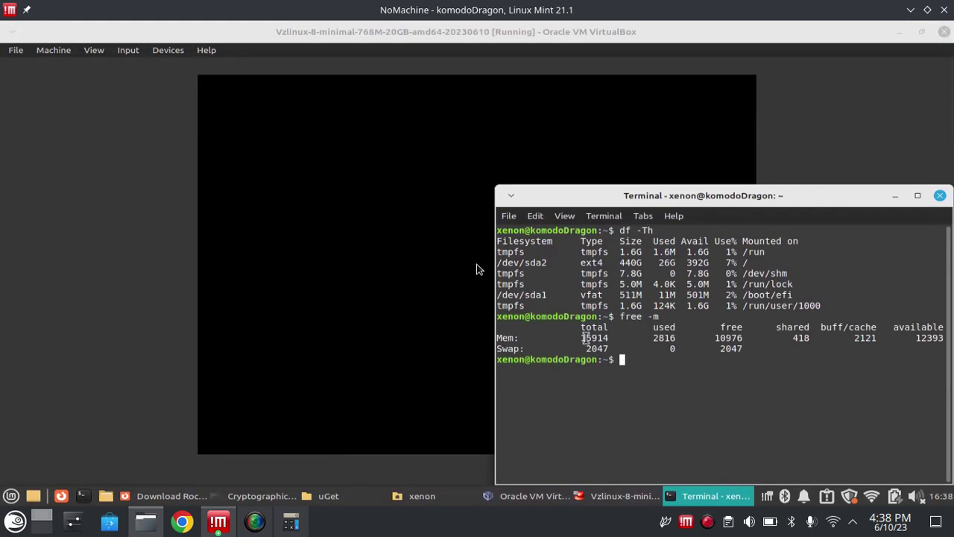
double_click(583, 337)
- Hide the Terminal and capture the mouse into the VM at the installer's welcome screen
click(895, 196)
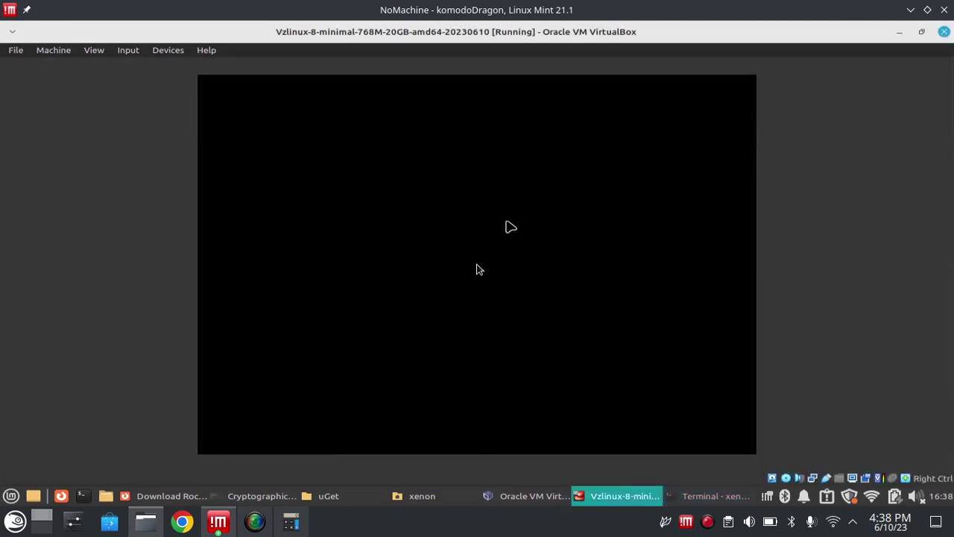
click(509, 225)
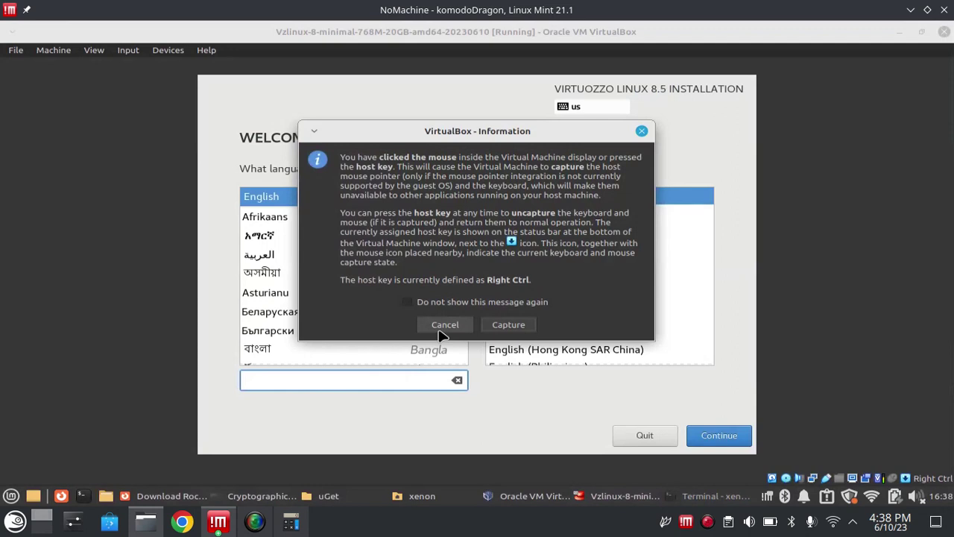
click(442, 326)
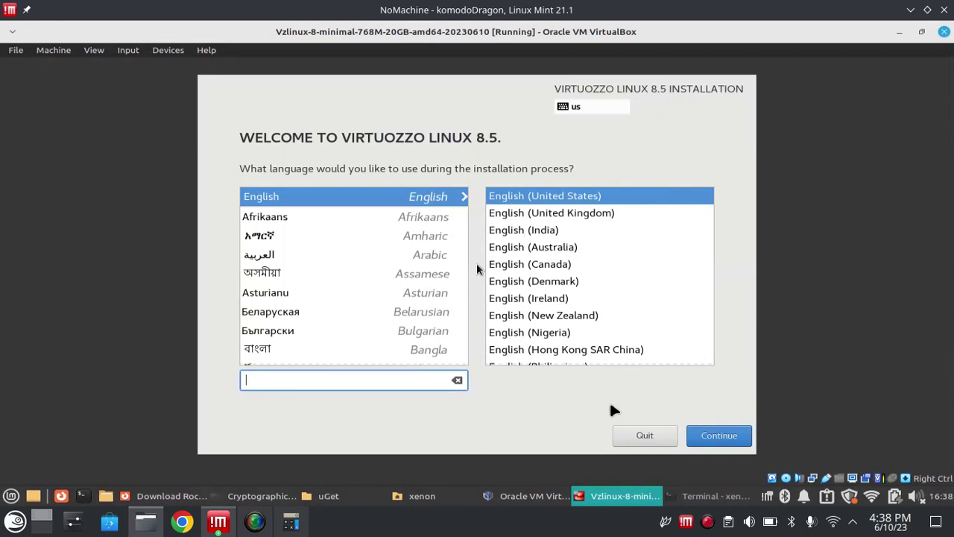
click(734, 423)
click(511, 326)
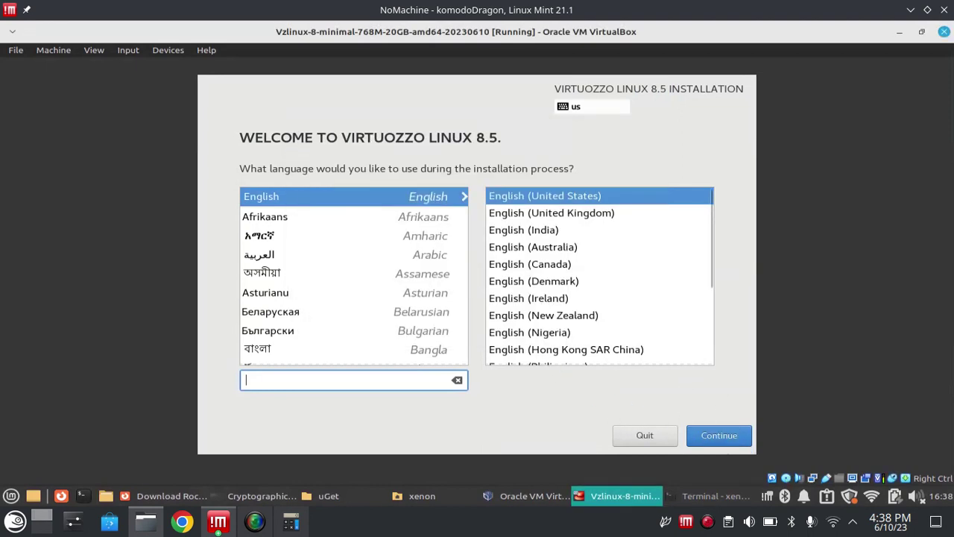
- Continue in English (United States) and accept the 20 GiB disk with automatic partitioning
click(715, 436)
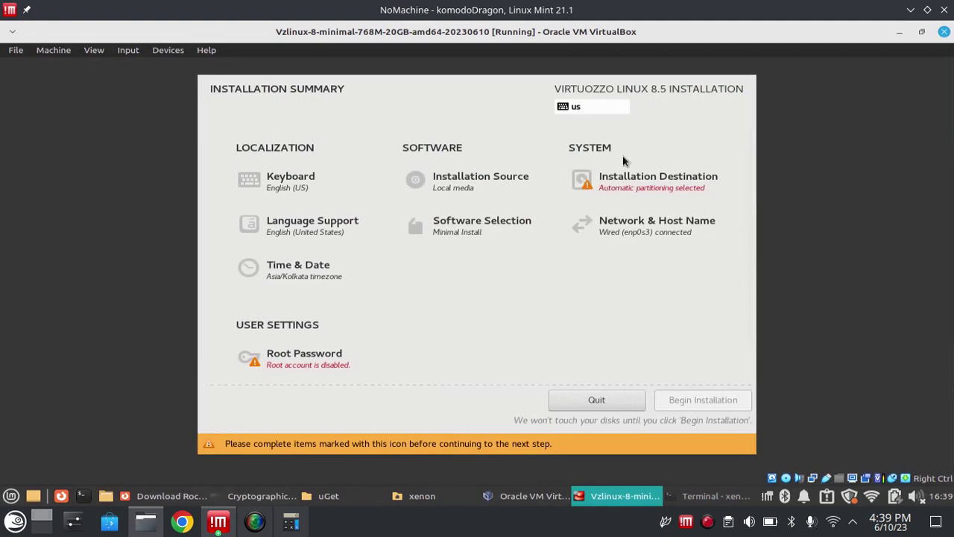
click(626, 196)
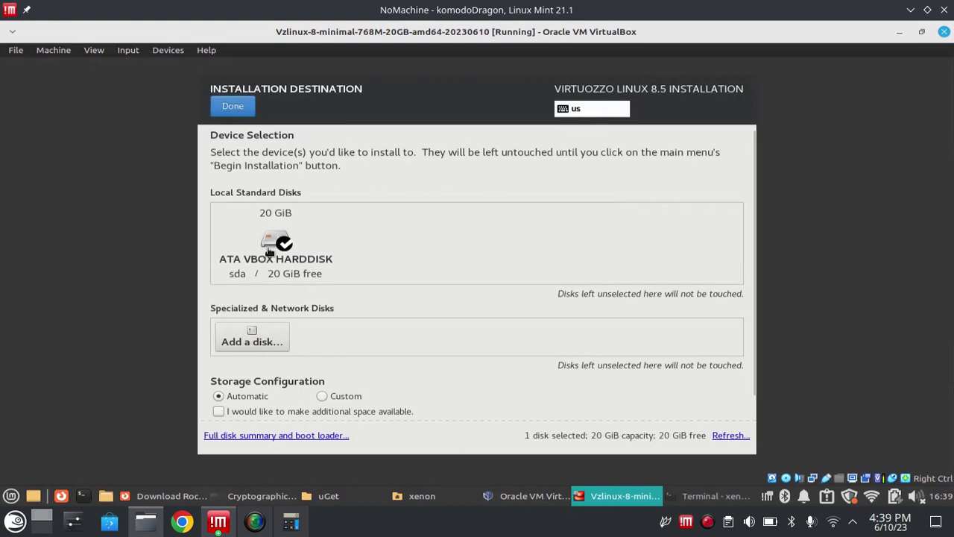
click(233, 107)
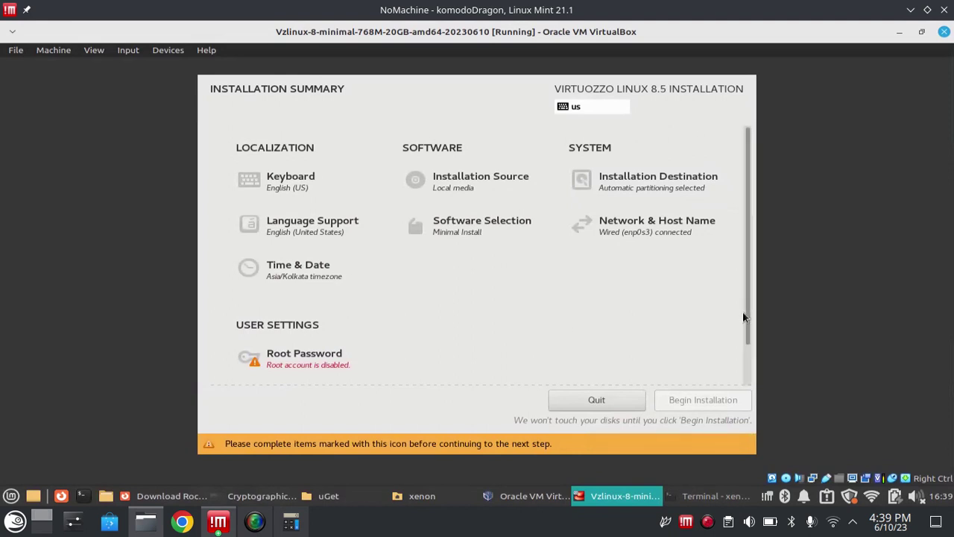
scroll(747, 317, down, 2)
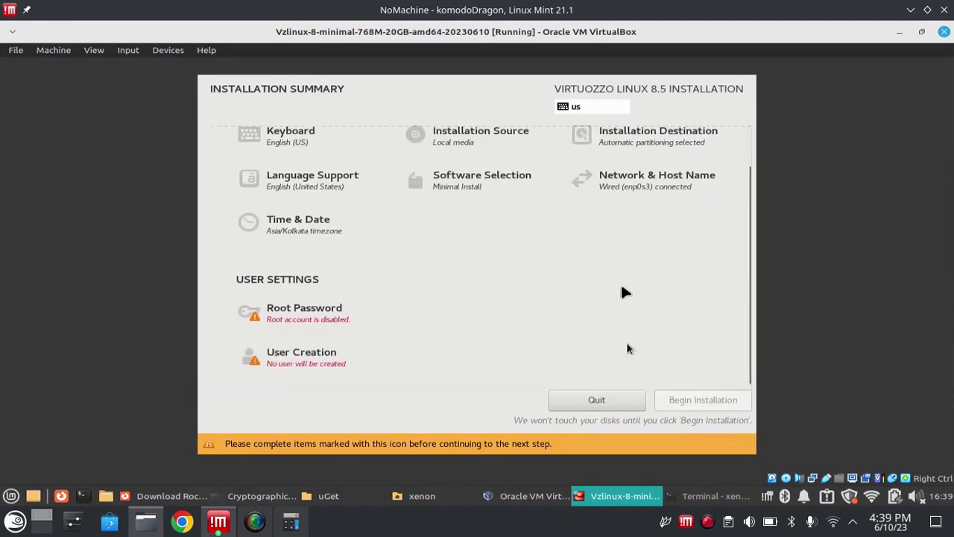
- Enter and confirm a strong root password, then return to the installation summary
click(317, 320)
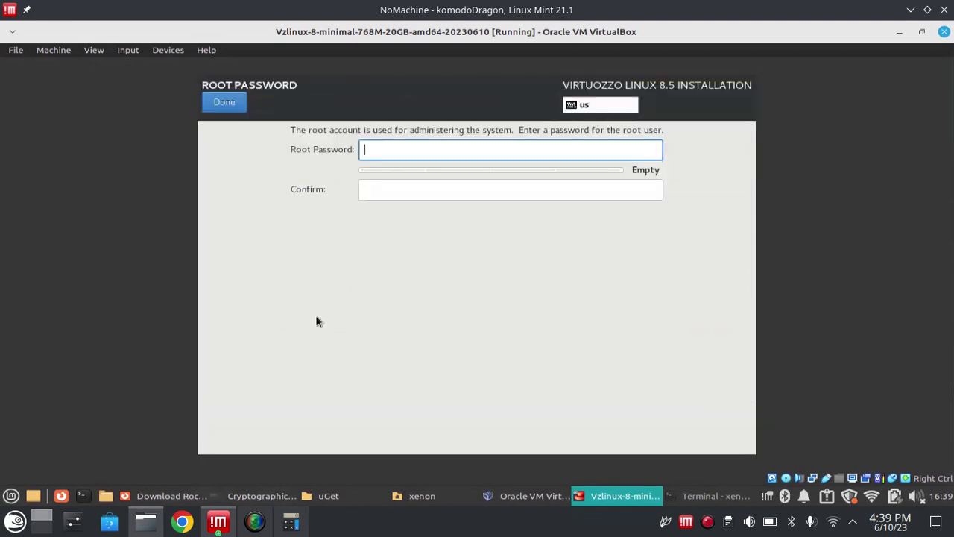
click(224, 103)
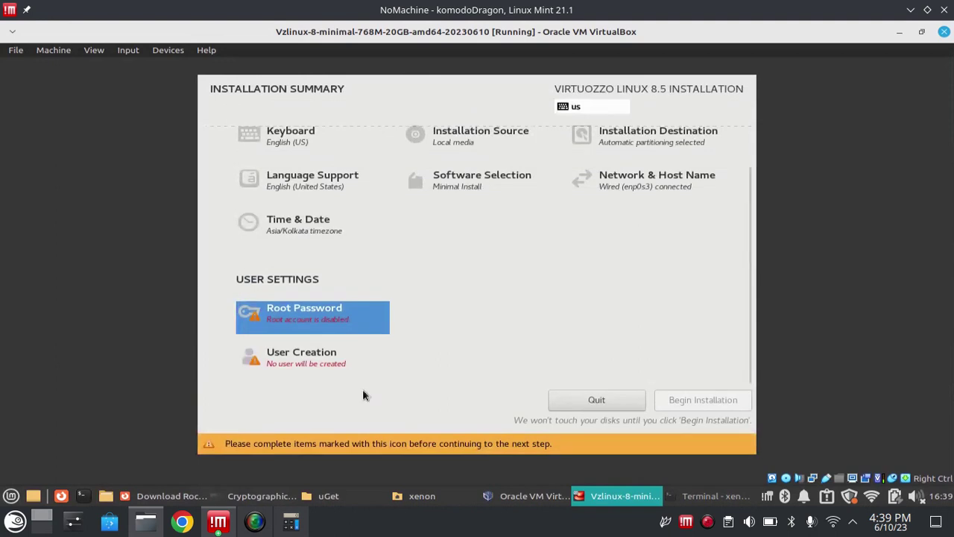
click(305, 320)
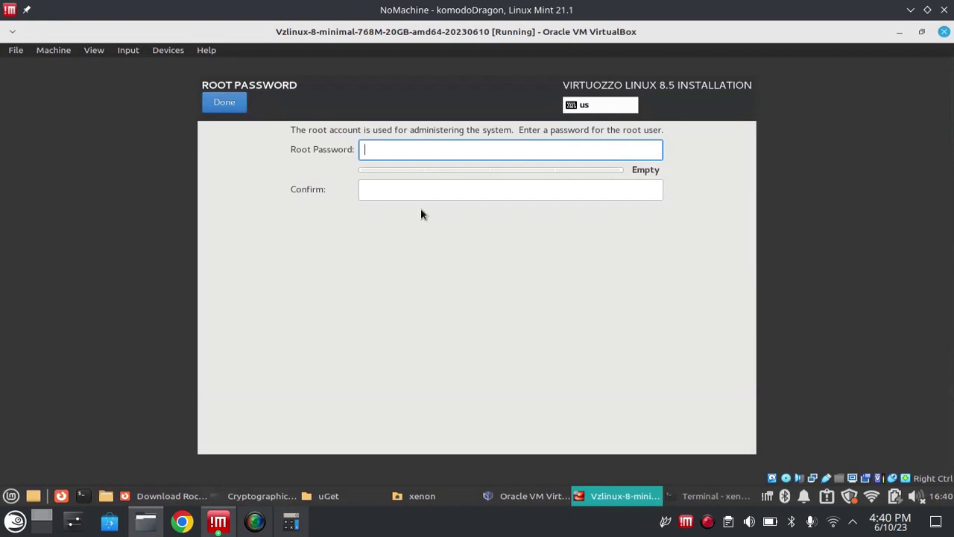
text(•••••)
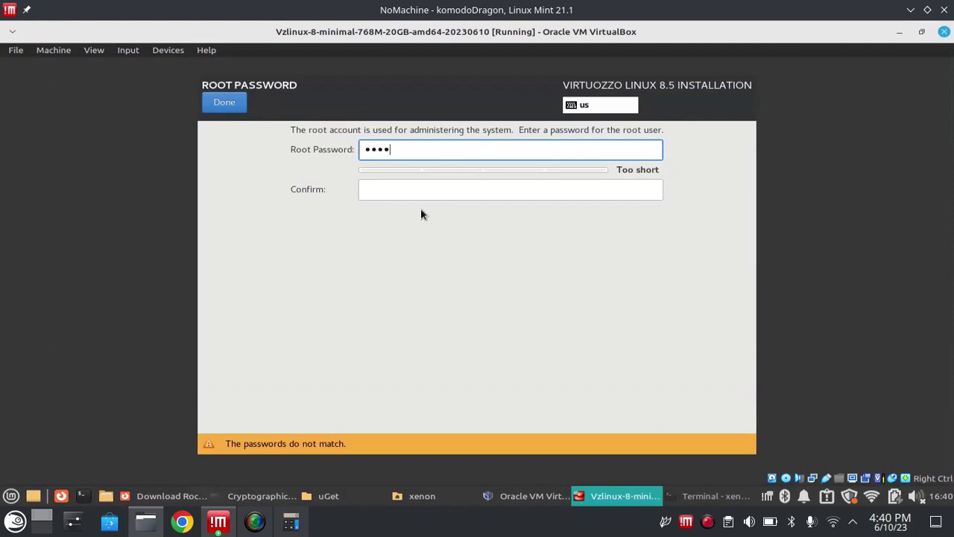
text(•••••••••)
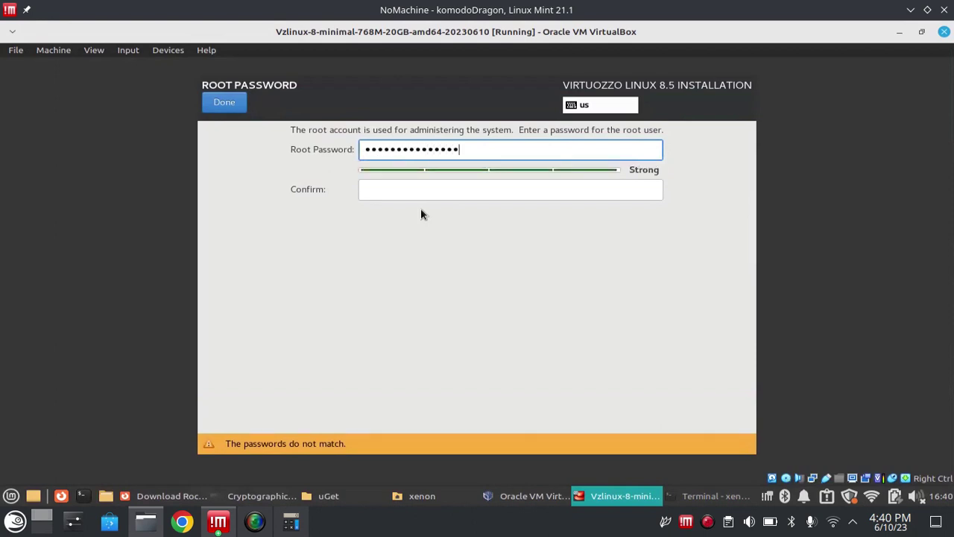
text(•••)
key(Tab)
text(a)
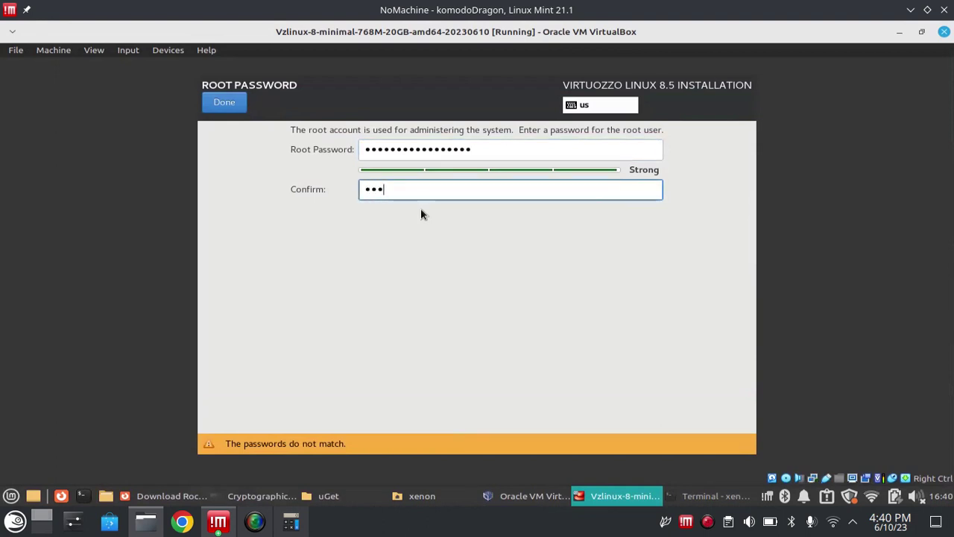
key(BackSpace)
key(BackSpace)
key(BackSpace)
text(aaaaaaaaaaaaa)
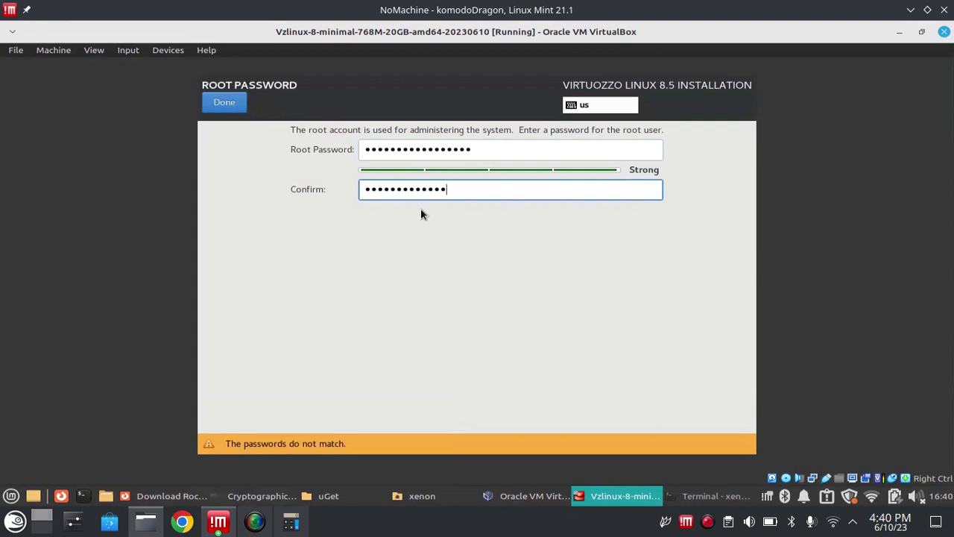
text(aaaa)
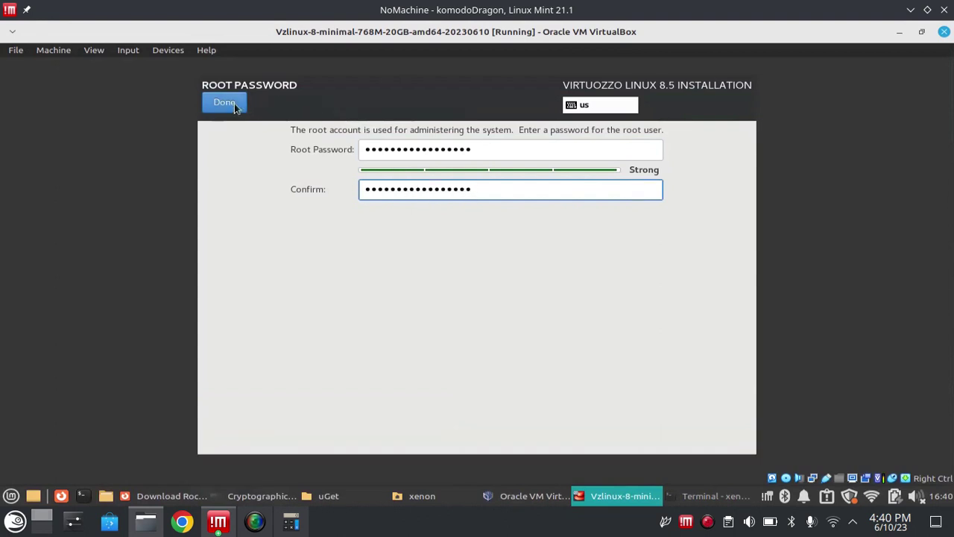
click(236, 108)
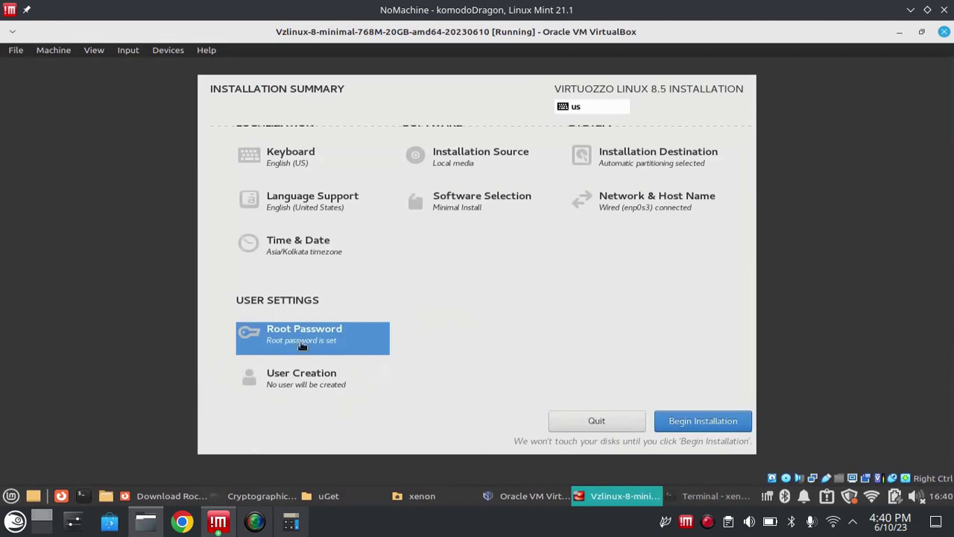
- Make the new user an administrator and fill in the user's full name
click(333, 392)
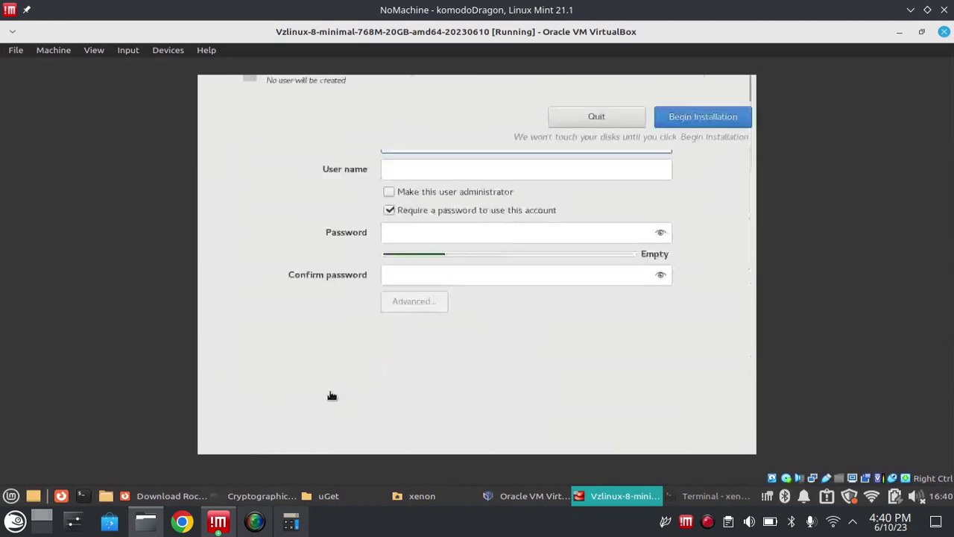
click(392, 192)
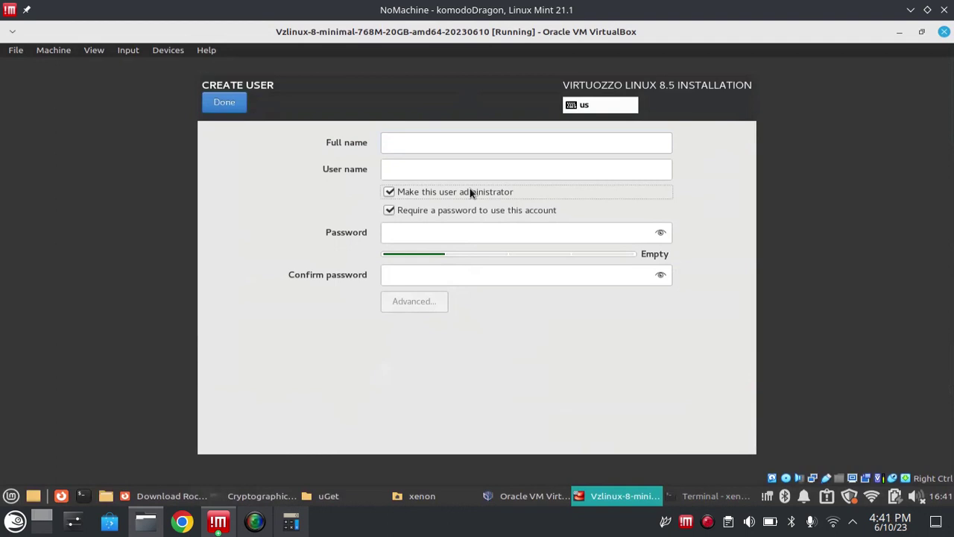
click(406, 139)
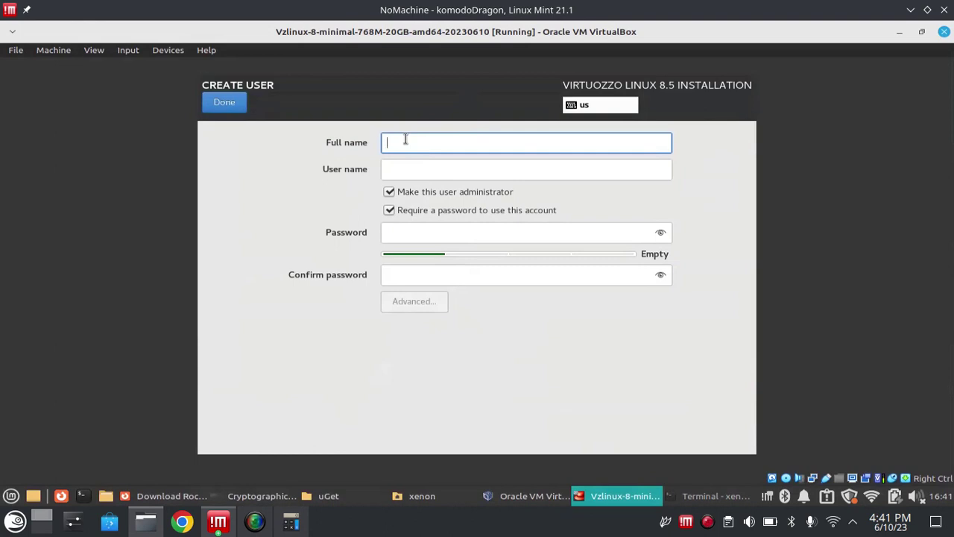
text(Tom)
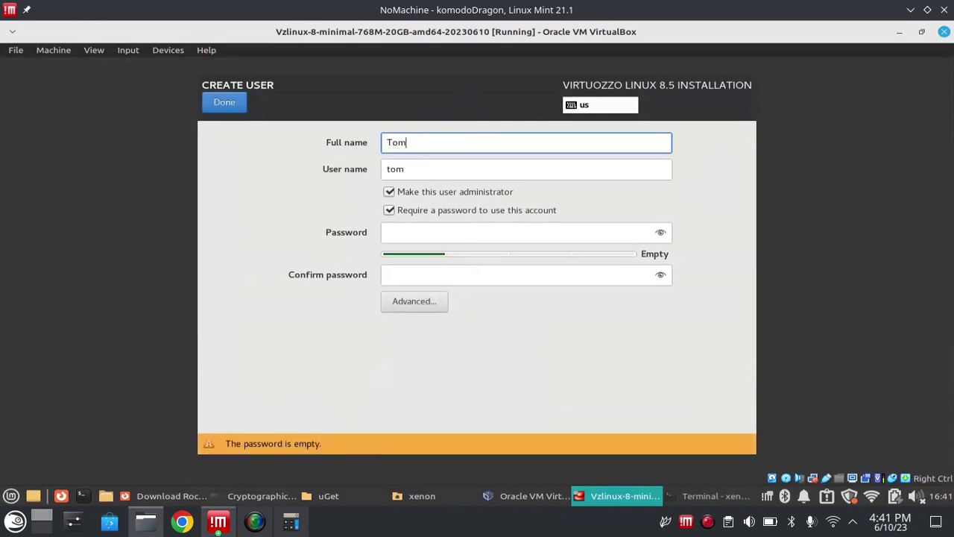
text(_and_Jerry)
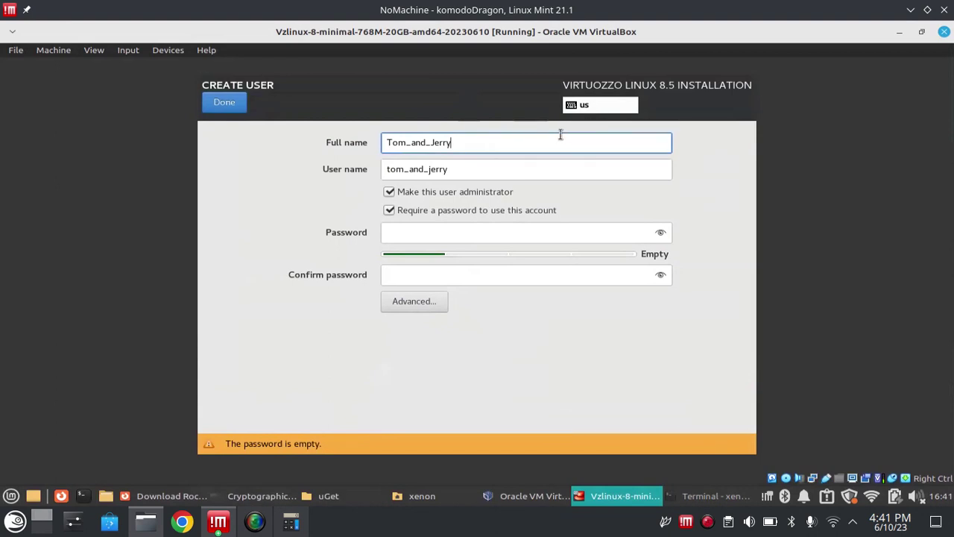
- Replace the auto-filled user name with a custom user name
click(479, 168)
triple_click(478, 168)
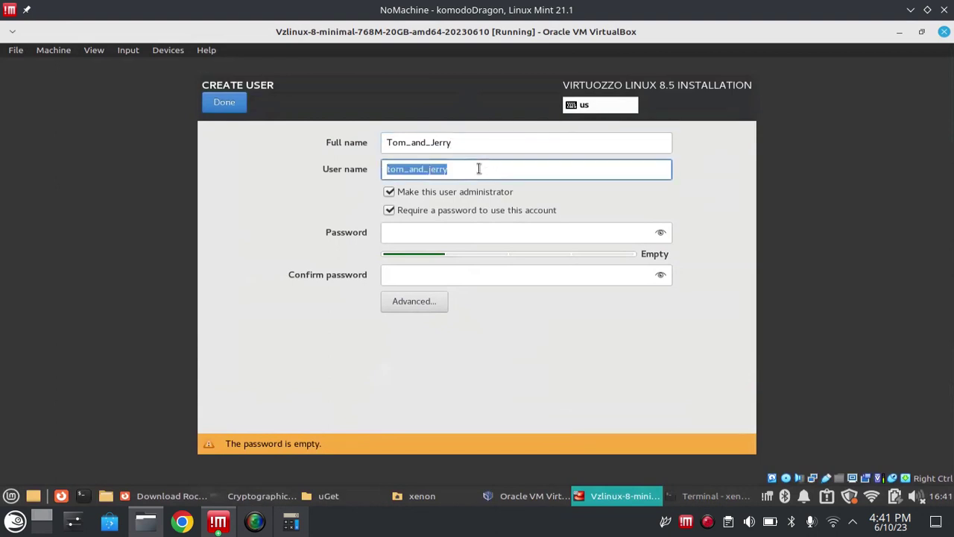
key(BackSpace)
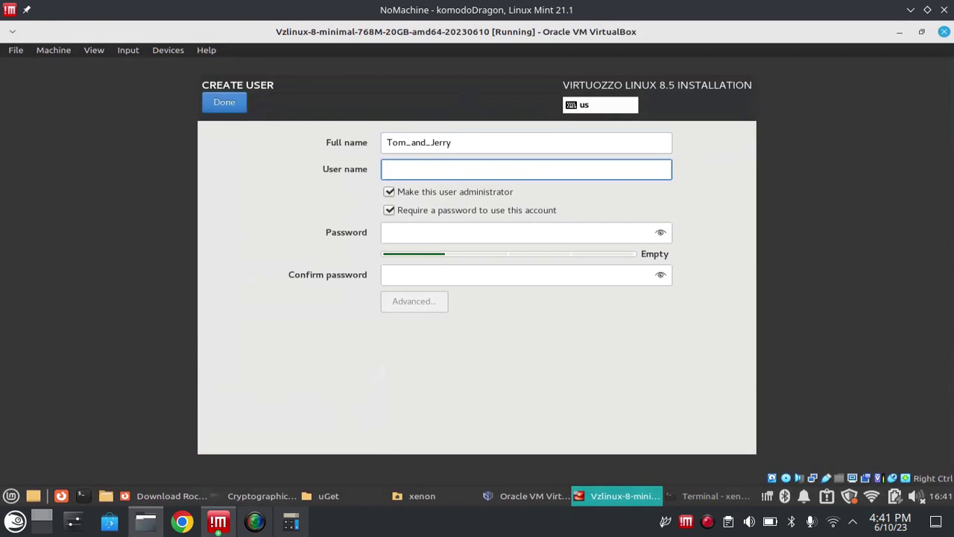
text(venom)
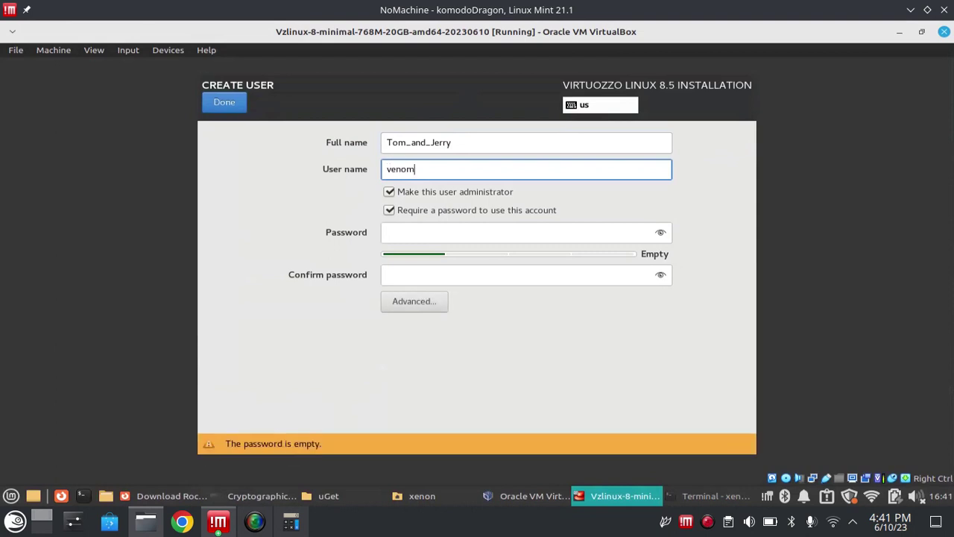
text(0)
- Enter and confirm the user's password, then accept the weak-password warning
click(486, 233)
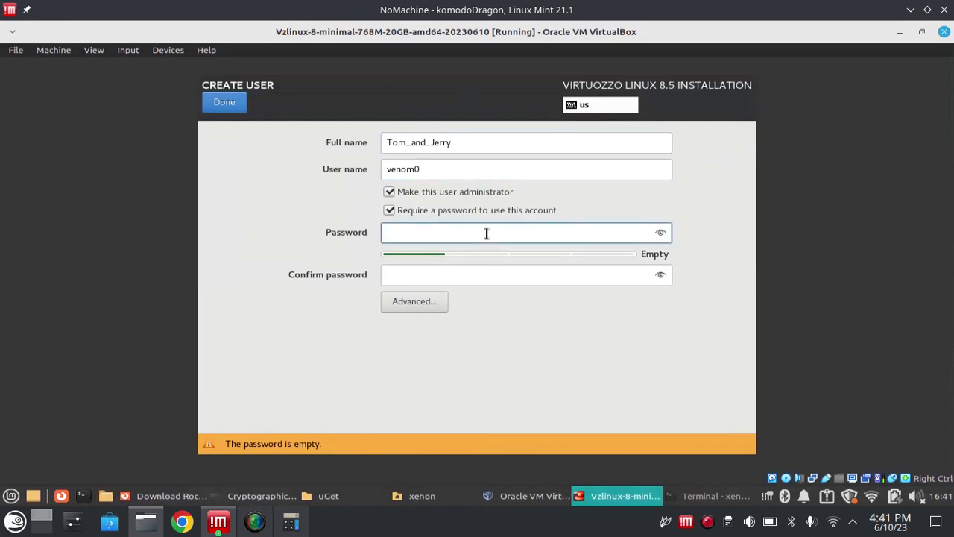
text(•••••••)
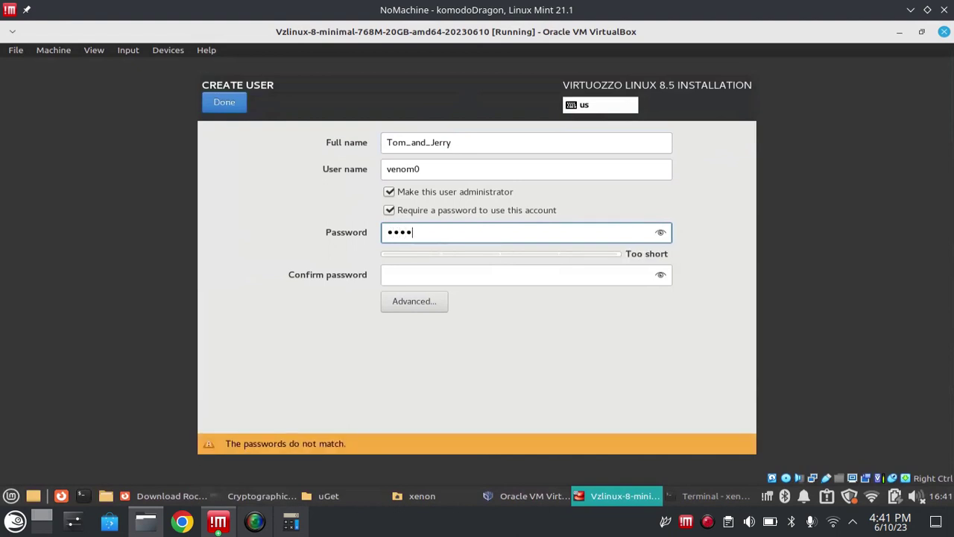
click(556, 283)
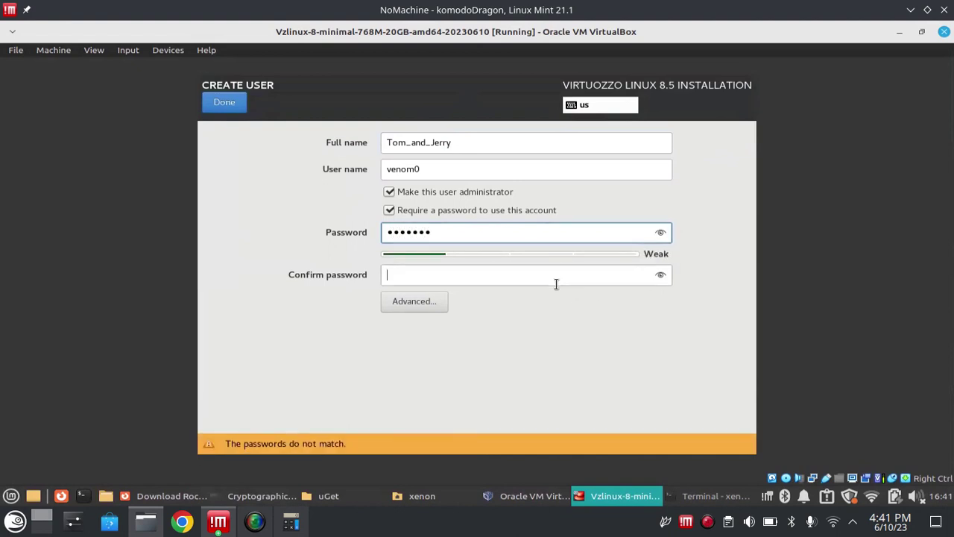
text(•••••••)
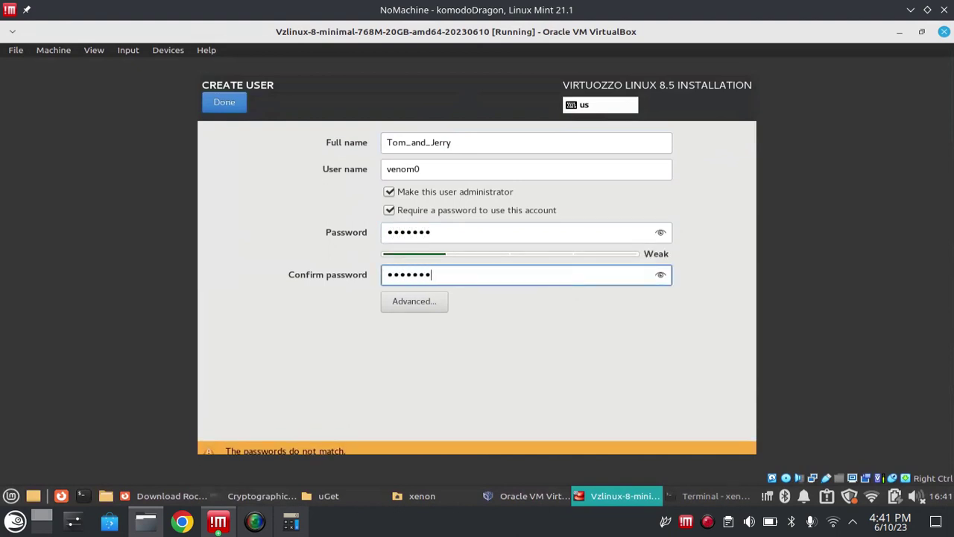
click(455, 165)
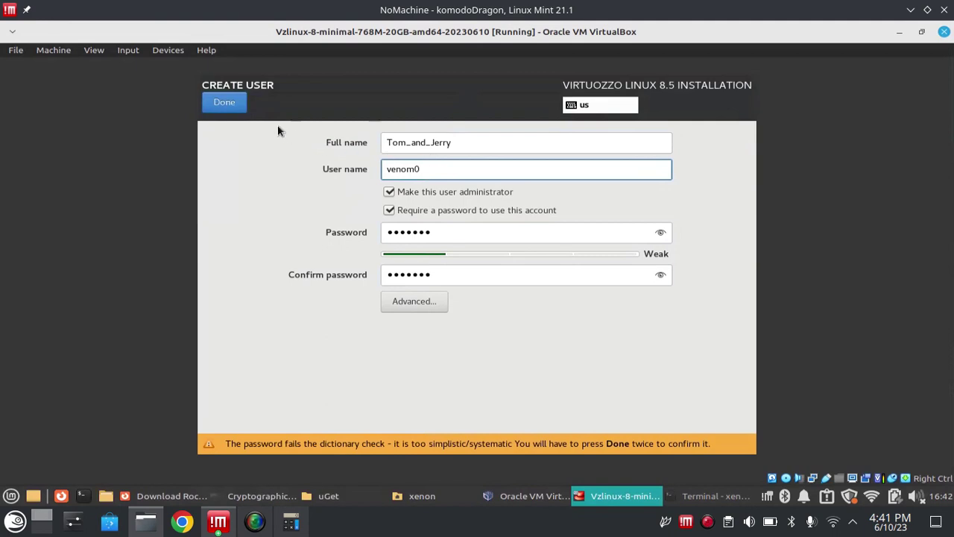
click(217, 105)
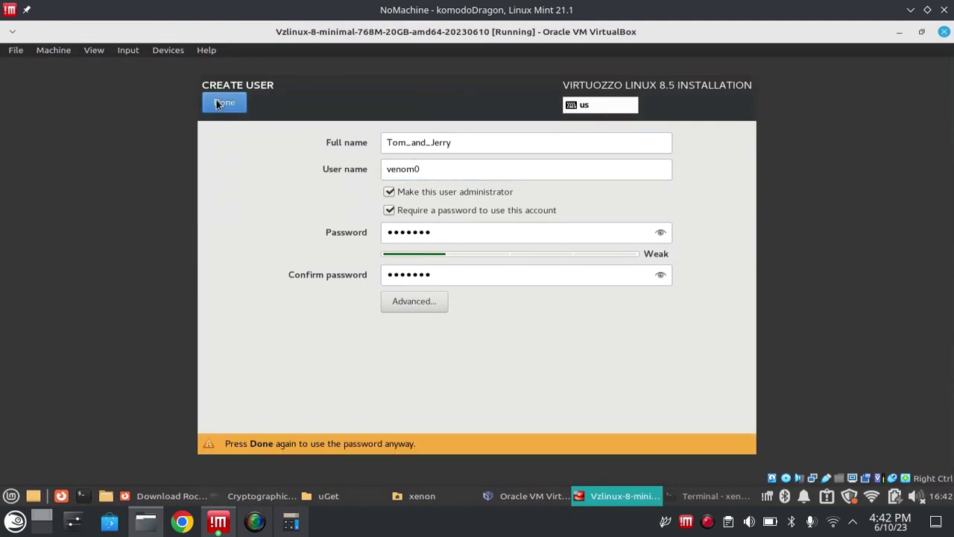
click(217, 104)
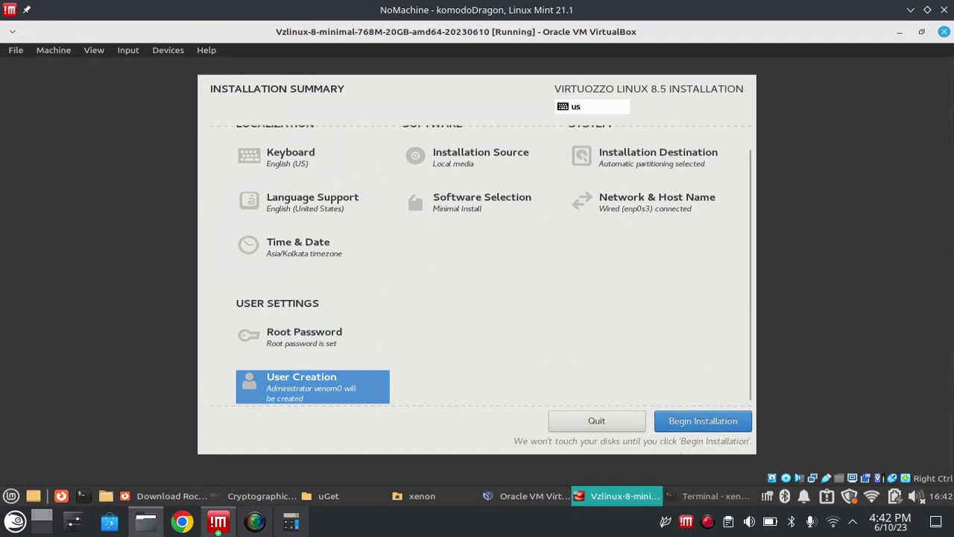
- Begin the Virtuozzo Linux installation and let it run until Complete
click(679, 412)
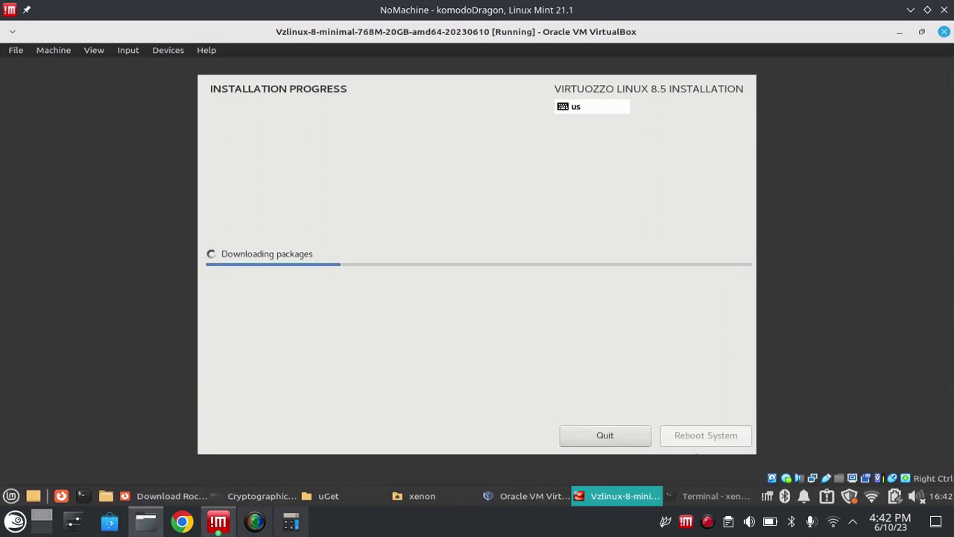
right_click(713, 524)
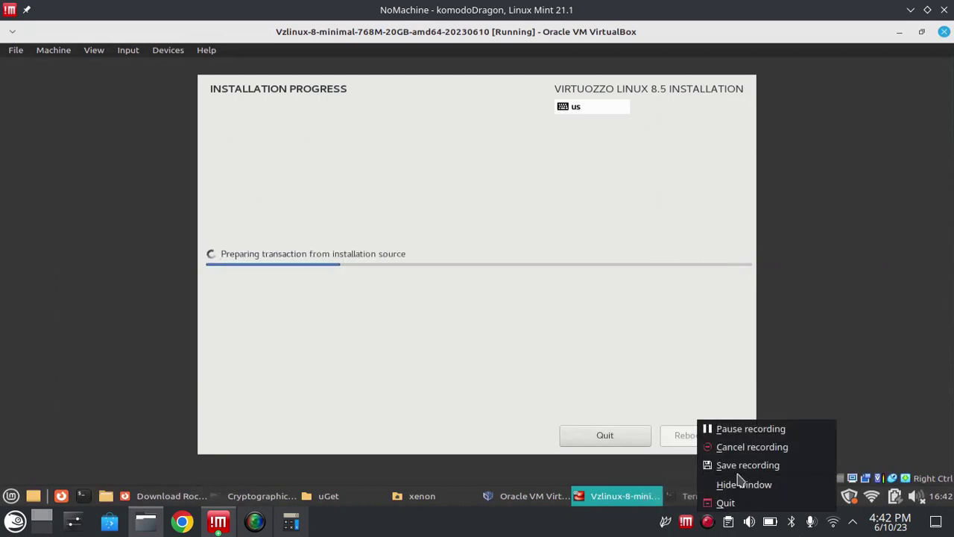
click(747, 432)
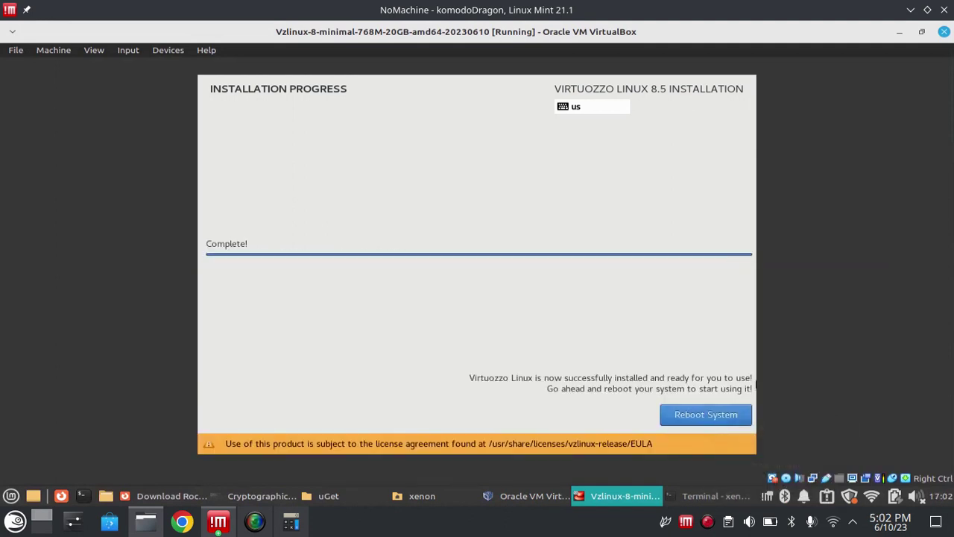
- Reboot the freshly installed Virtuozzo Linux 8.5.0 system from the Installation Progress page
click(717, 533)
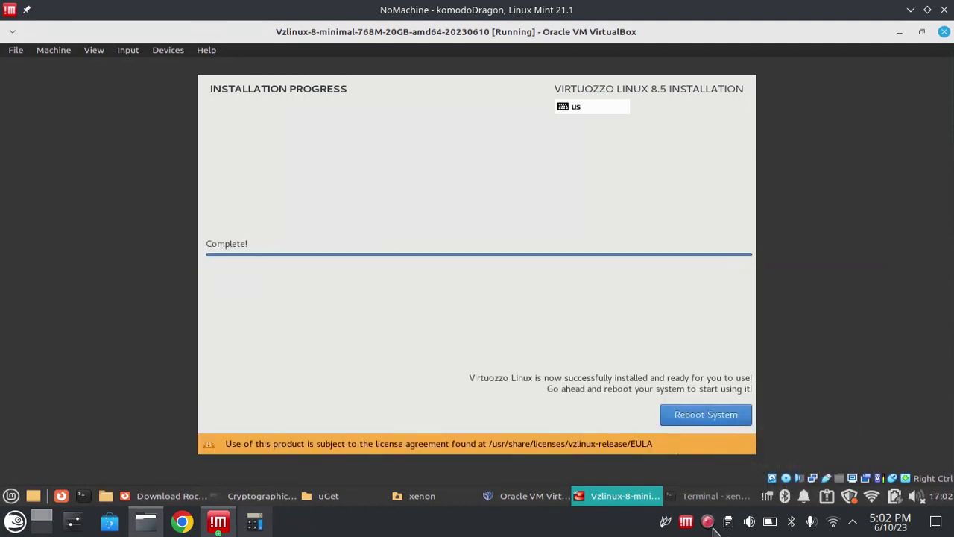
right_click(713, 528)
click(714, 528)
mouse_move(912, 531)
click(715, 417)
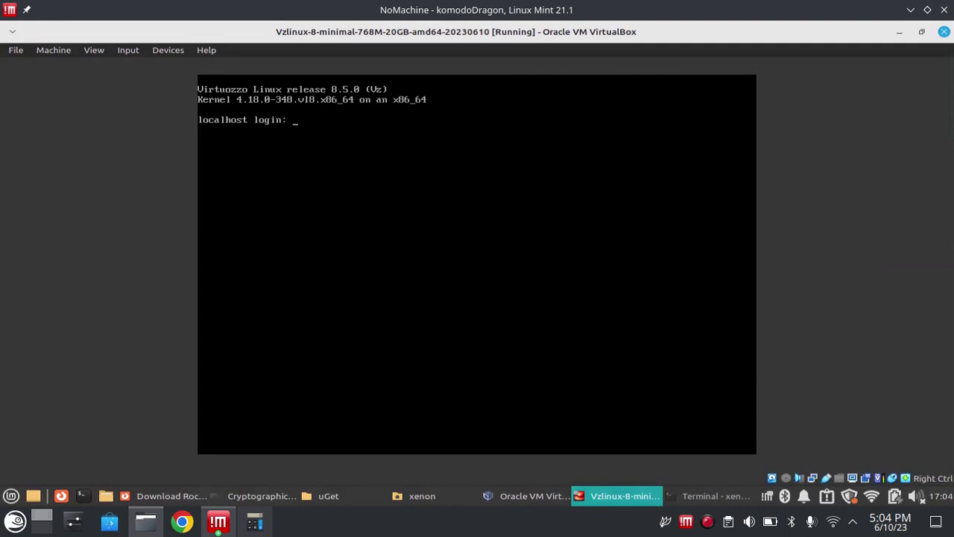
- Log in at the VM console and run ip a, showing enp0s3 at 10.0.2.15/24
text(venom0)
key(Return)
key(Return)
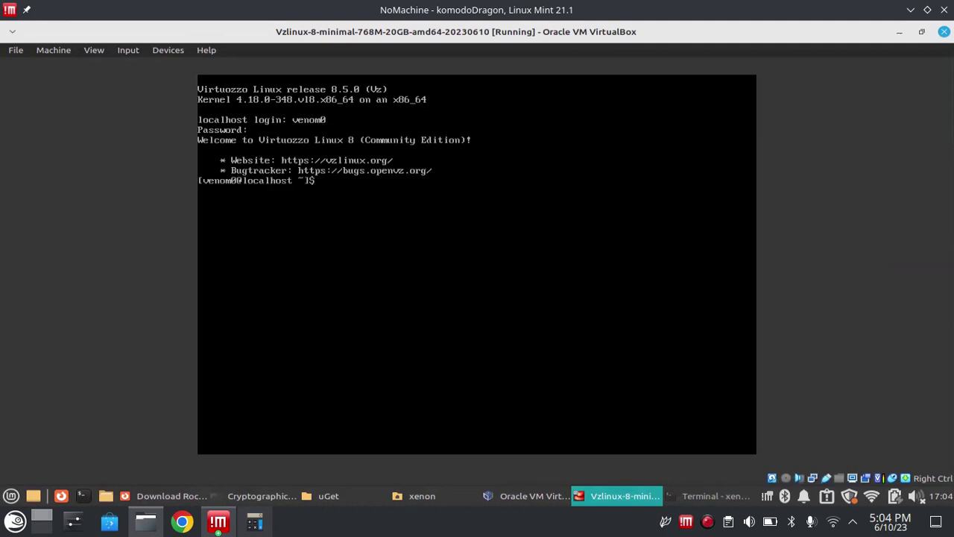
text(i)
text(ip a)
key(Return)
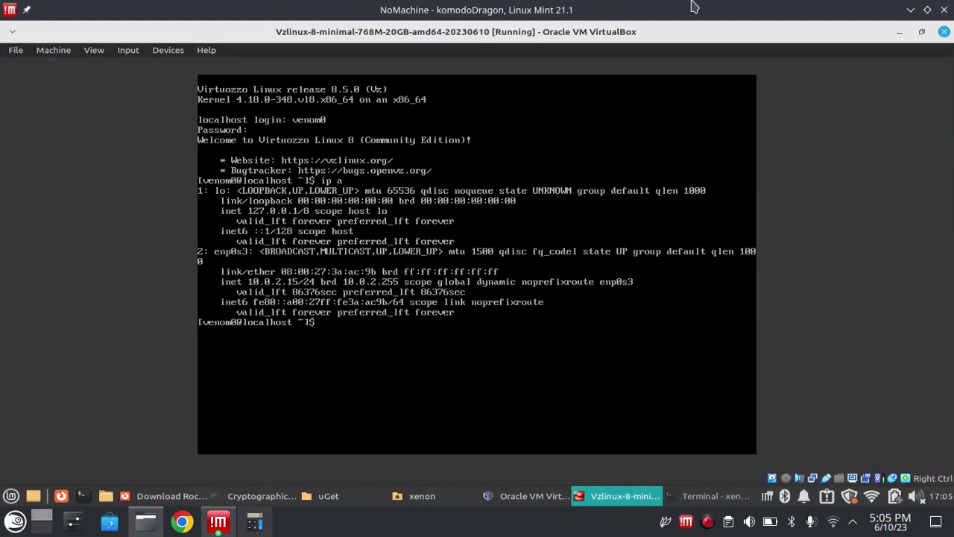
- Run sudo poweroff in the VM console and enter the sudo password to shut it down
click(377, 214)
click(513, 328)
text(sudo )
text(powerrrr)
key(BackSpace)
key(BackSpace)
key(BackSpace)
key(BackSpace)
key(BackSpace)
key(BackSpace)
key(BackSpace)
text(offf)
key(BackSpace)
key(BackSpace)
key(BackSpace)
key(BackSpace)
text(oweroff)
key(Return)
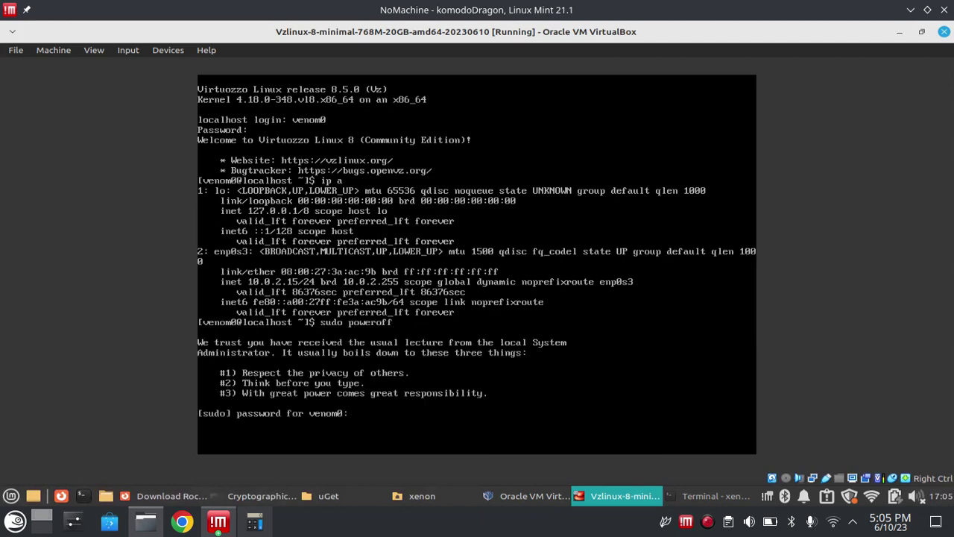
key(Return)
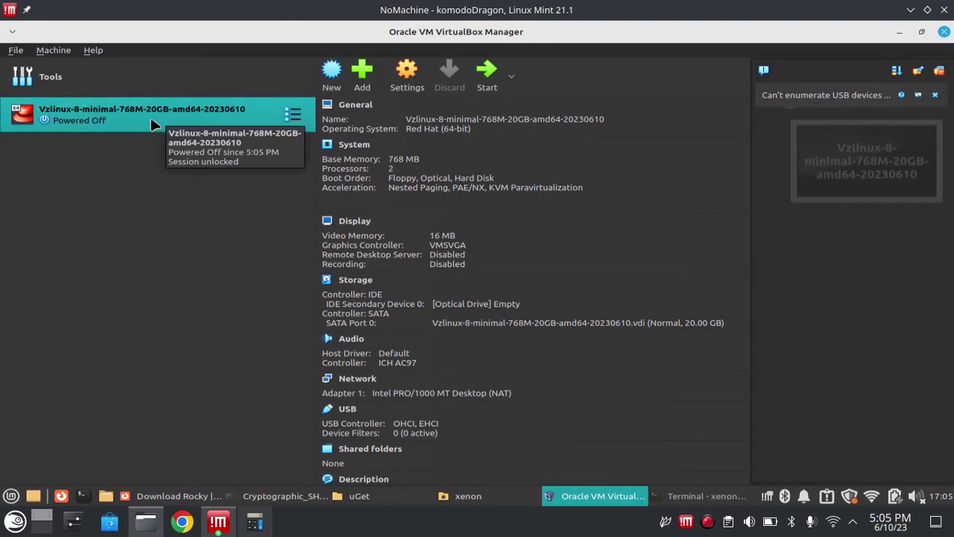
- Clone the powered-off VM as 'masternode', generating new MAC addresses for all network adapters
right_click(155, 125)
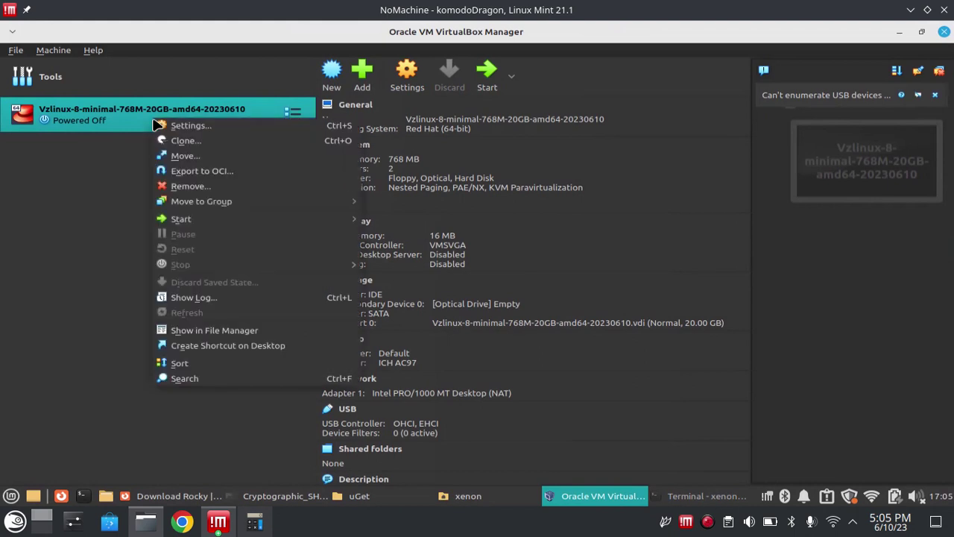
click(176, 142)
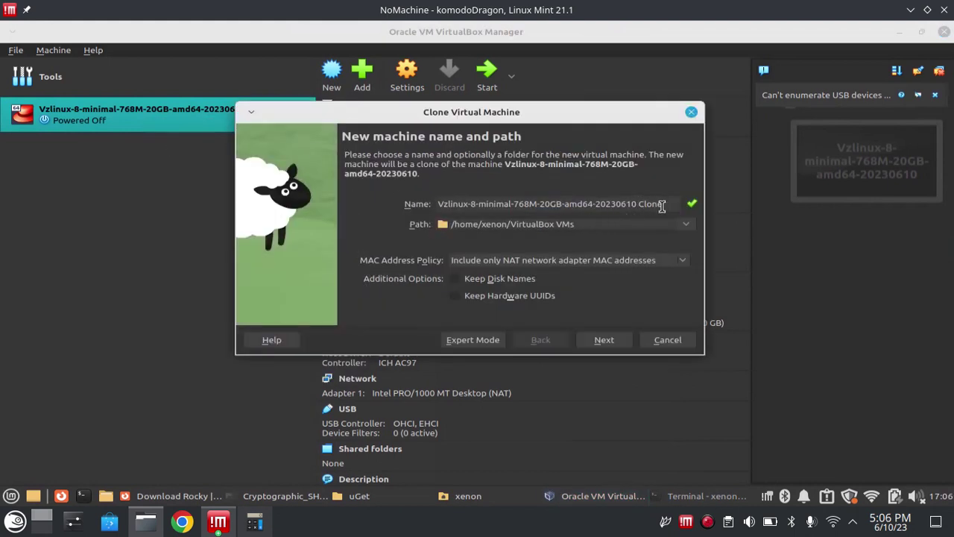
triple_click(662, 204)
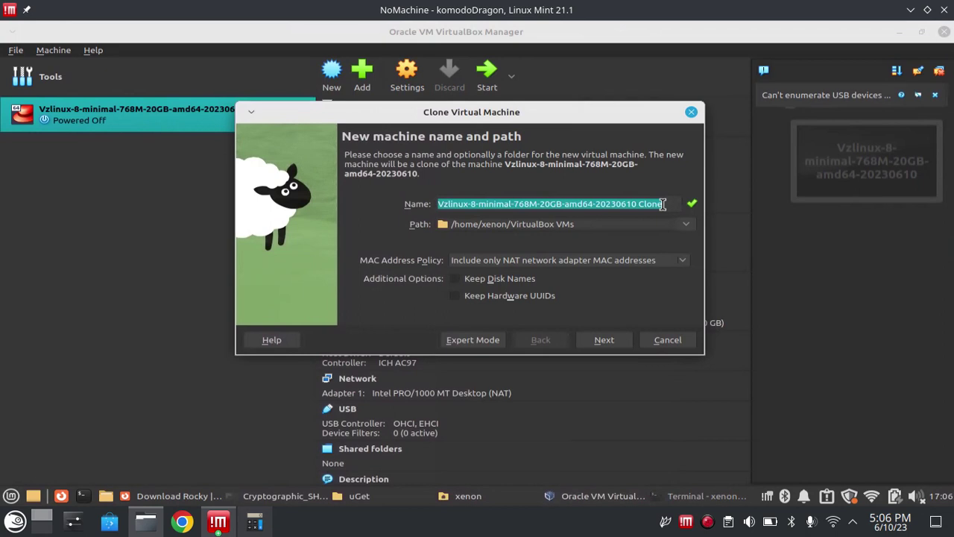
text(master)
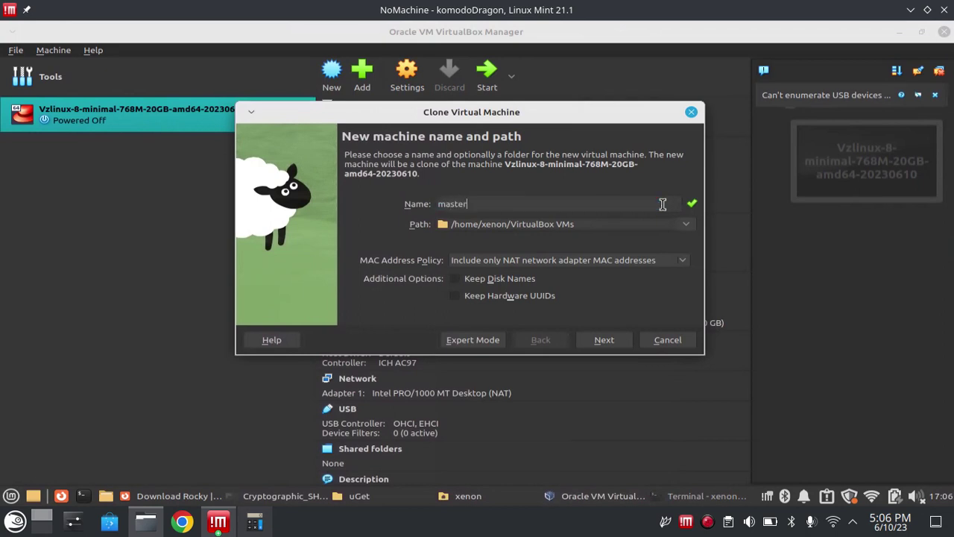
text(node)
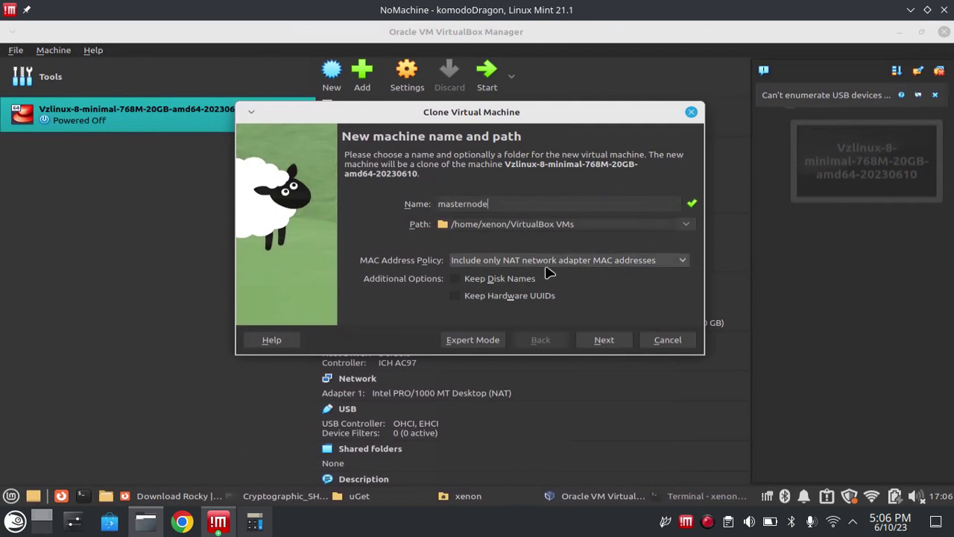
click(499, 270)
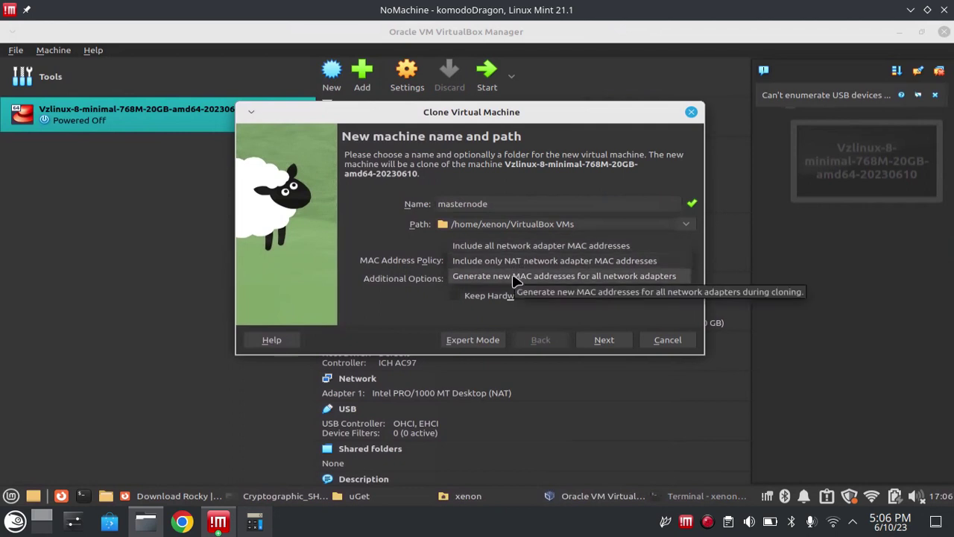
click(515, 278)
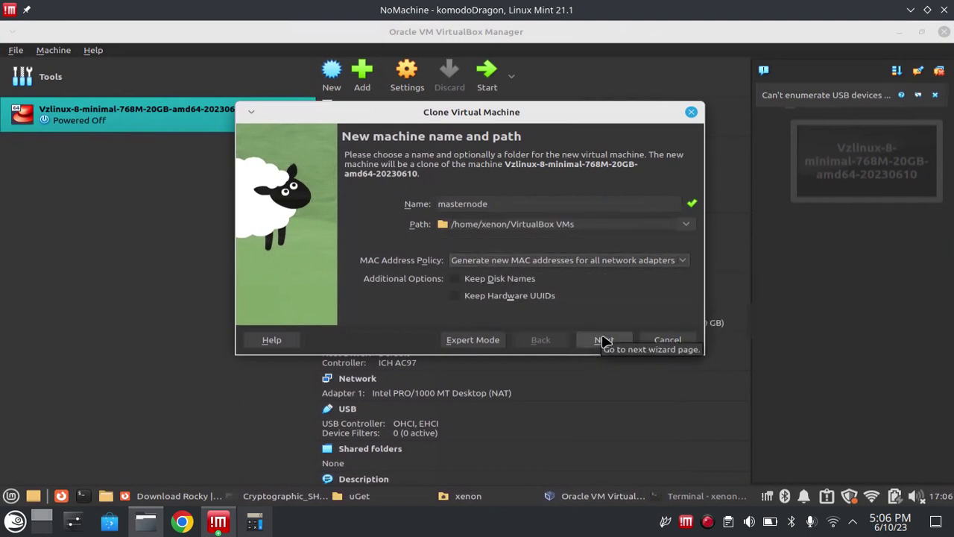
click(604, 341)
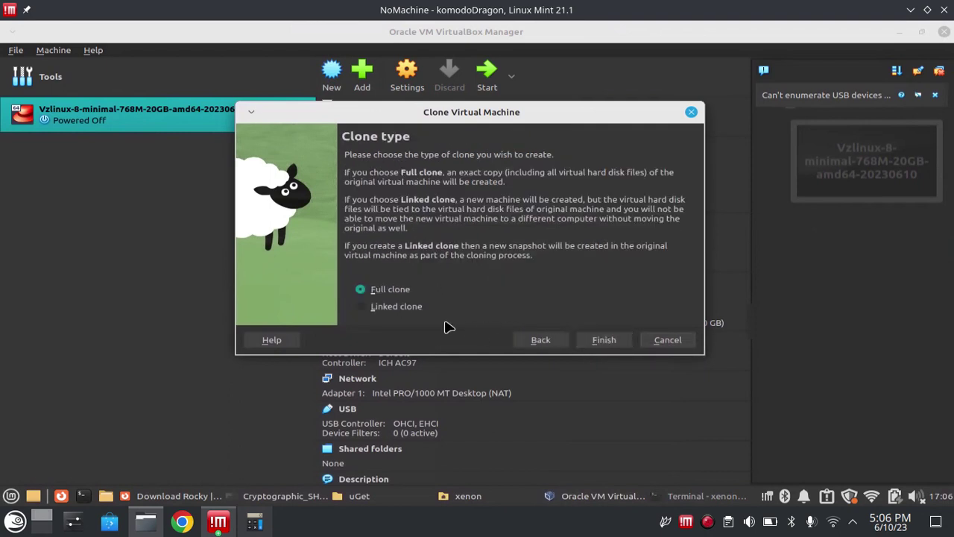
- Finish the full clone and dismiss the USB devices warning while it copies
click(599, 340)
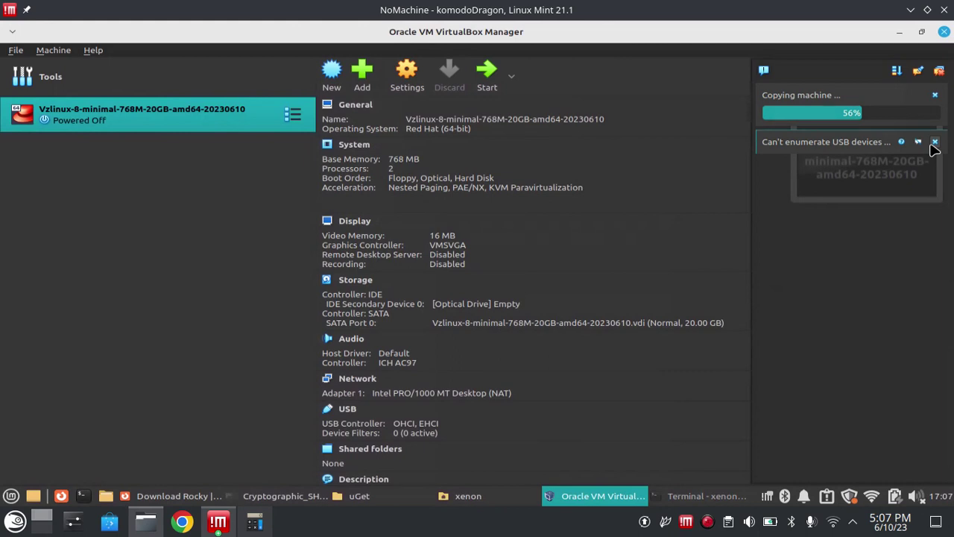
click(934, 143)
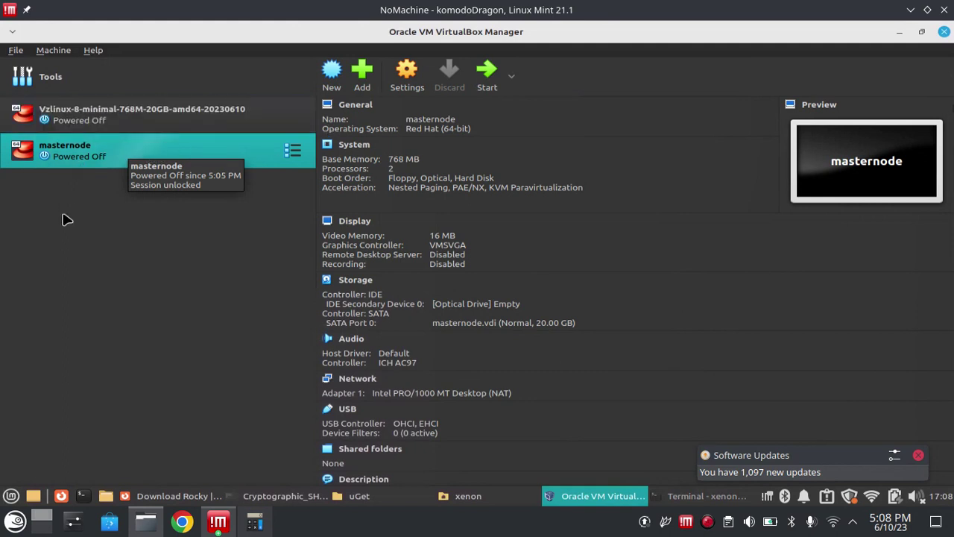
- Set masternode's Adapter 1 to Bridged Adapter on wlp1s0 and save the settings
click(409, 82)
click(262, 207)
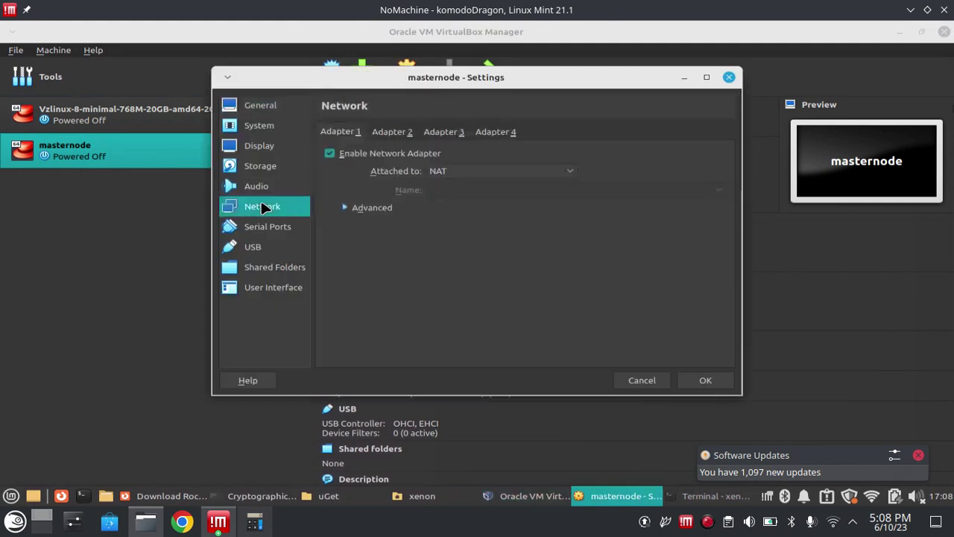
click(467, 171)
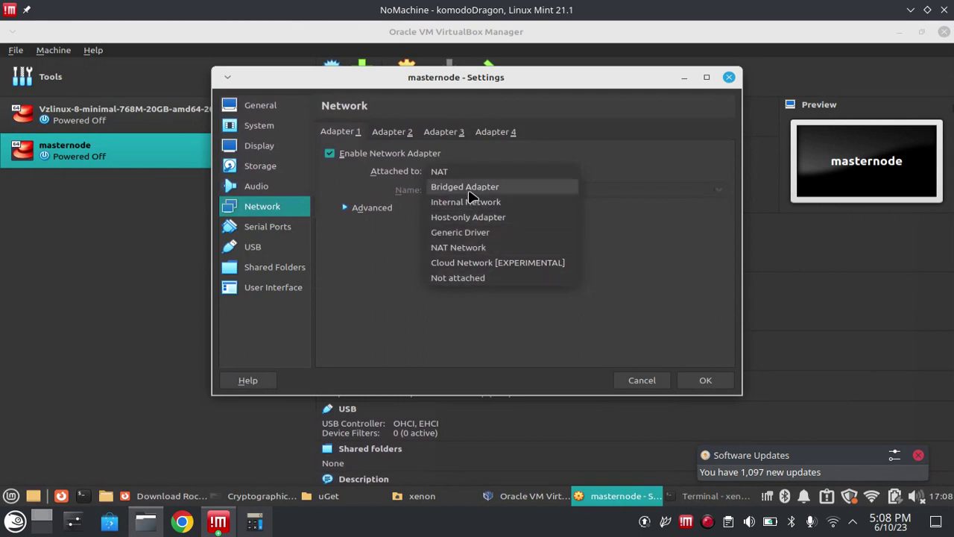
click(470, 194)
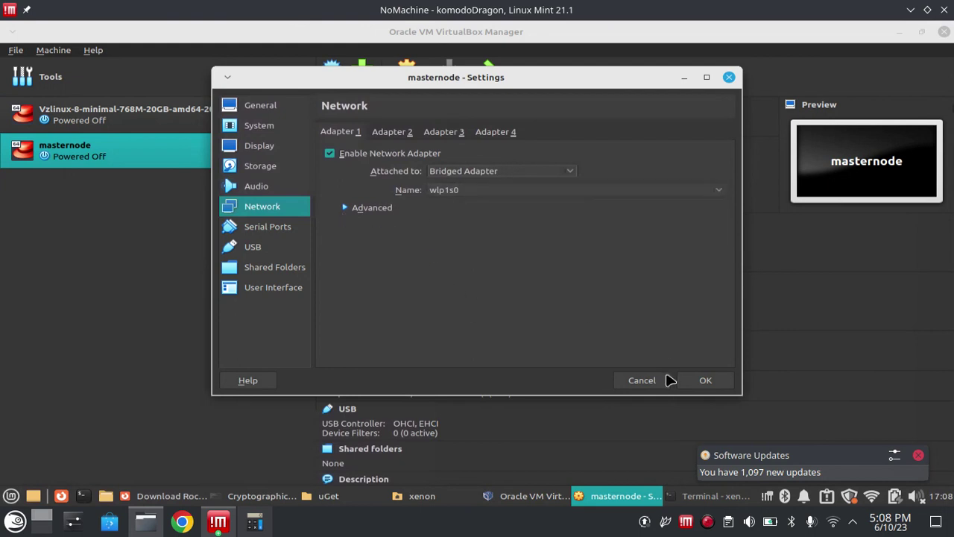
click(707, 381)
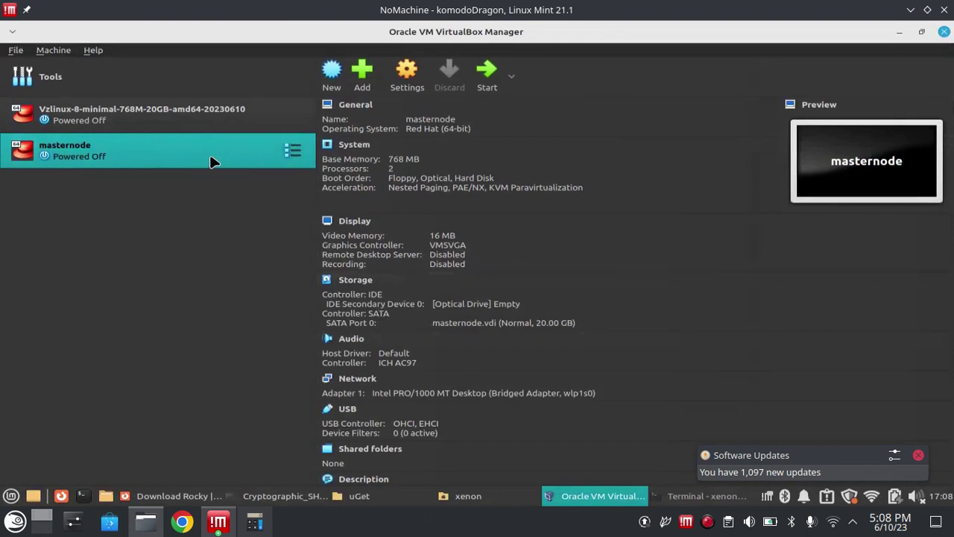
- Start masternode, boot the default Virtuozzo Linux 8 entry, and dismiss the update and mouse-capture notices
click(492, 73)
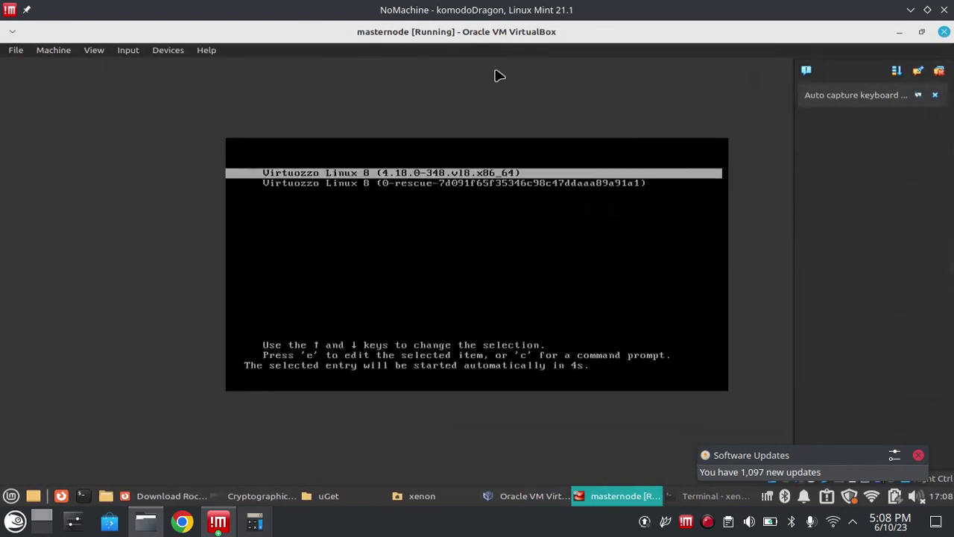
key(Return)
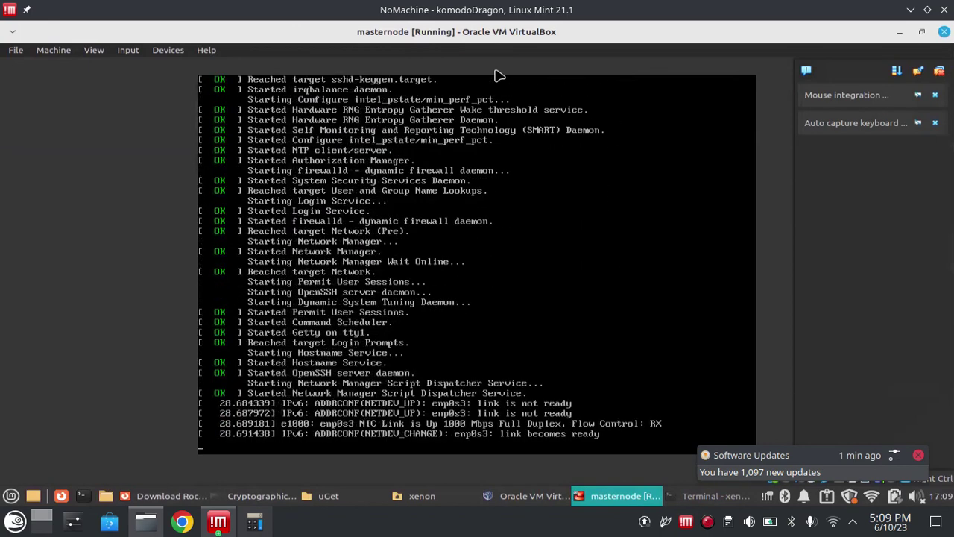
click(920, 454)
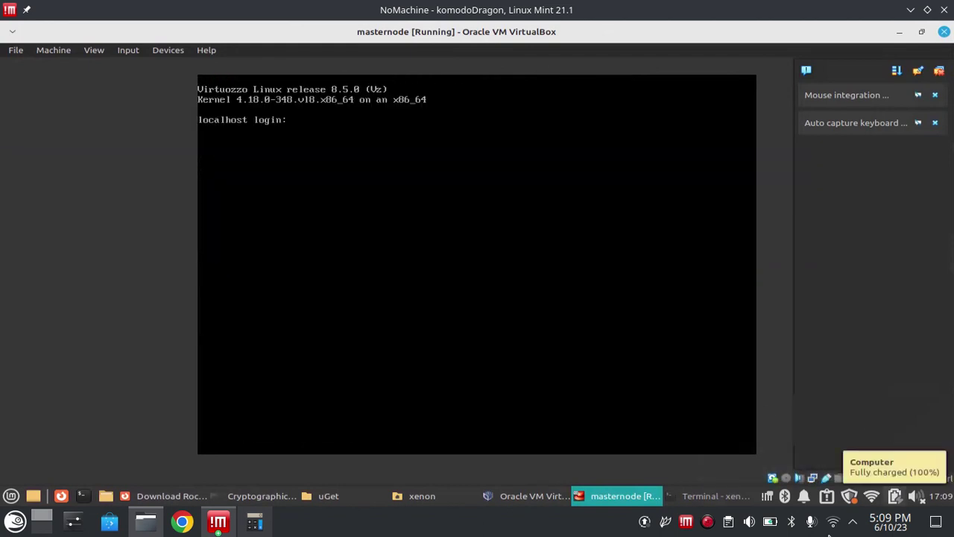
click(338, 171)
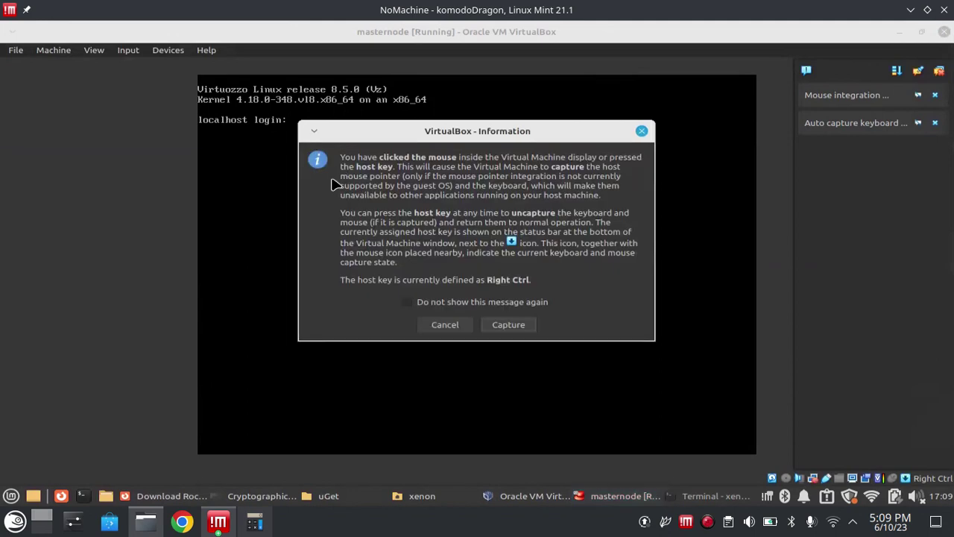
click(451, 321)
click(392, 273)
click(456, 330)
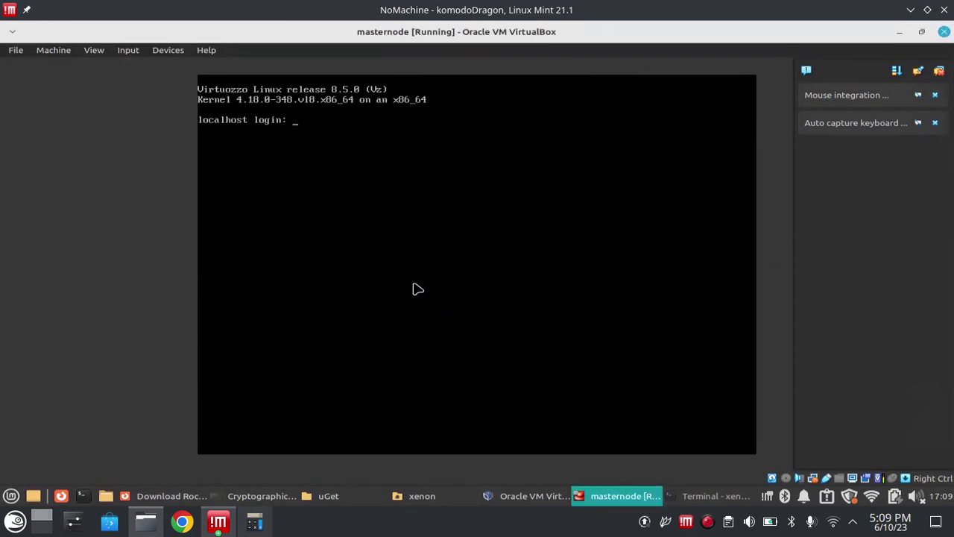
click(417, 289)
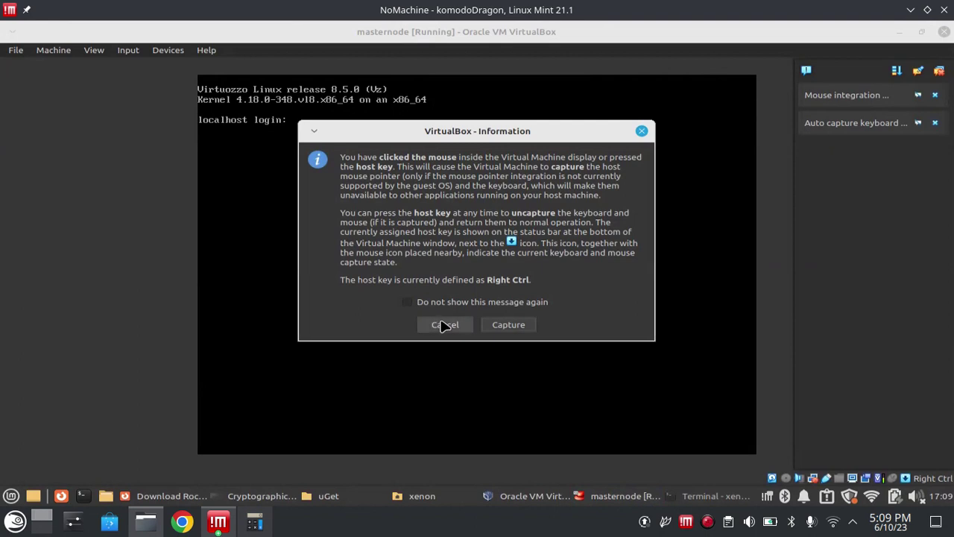
click(447, 324)
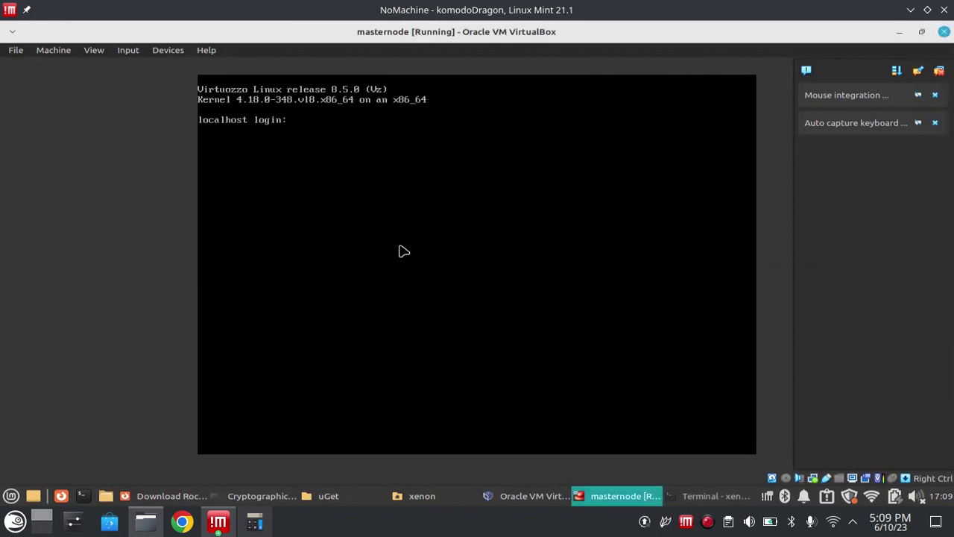
- Log in to masternode and run ip a to confirm its address 192.168.1.10
text(venom0)
key(Return)
key(Return)
text(i)
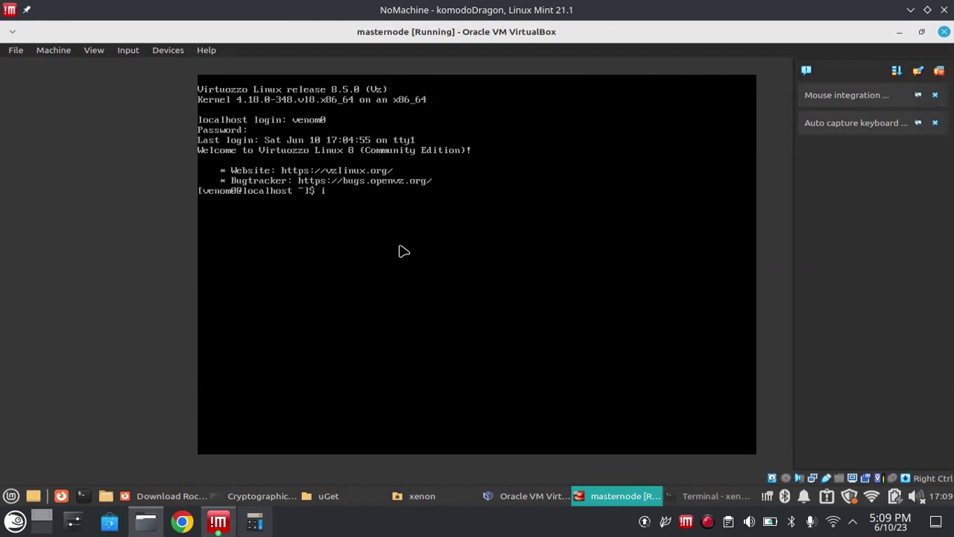
text(p a)
key(Return)
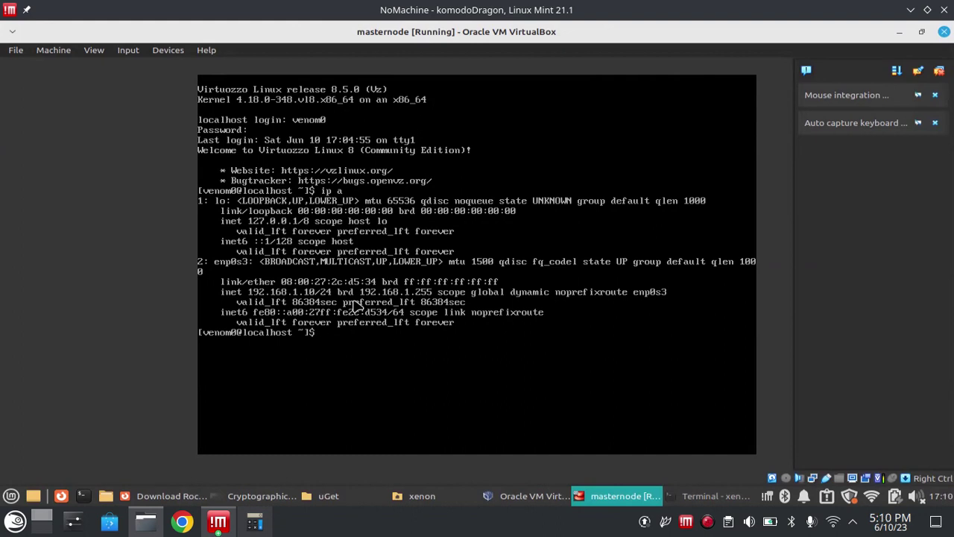
- Shut masternode down with sudo poweroff, entering the sudo password
text(sudo poweroff)
key(Return)
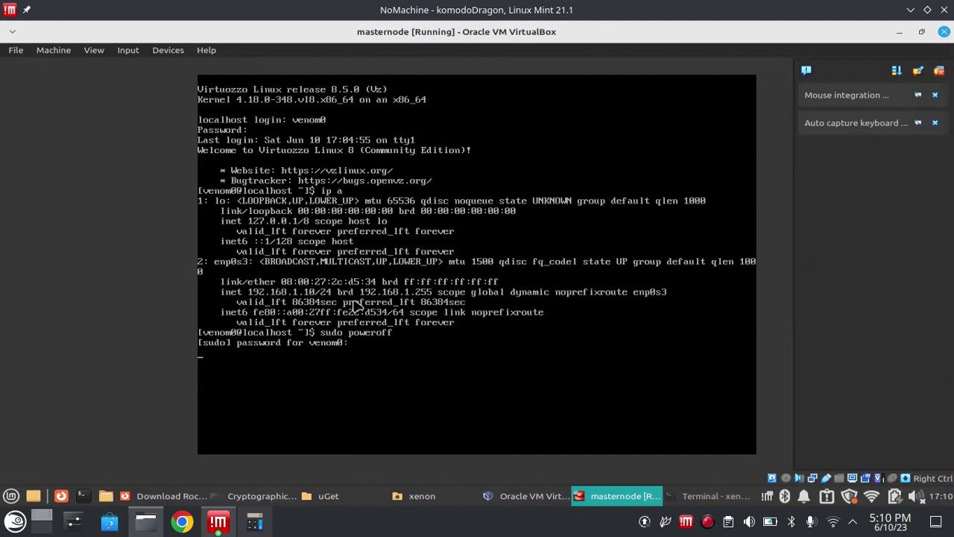
key(Return)
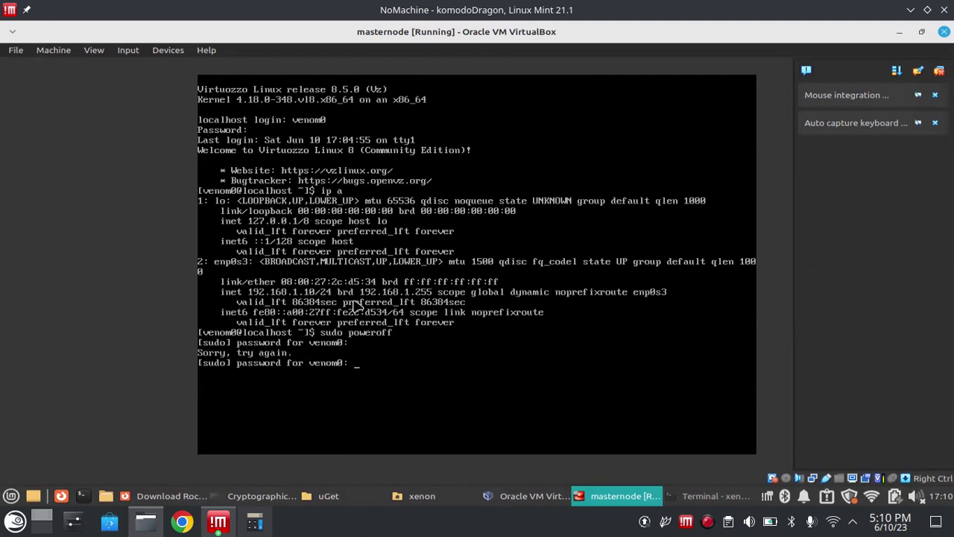
key(Return)
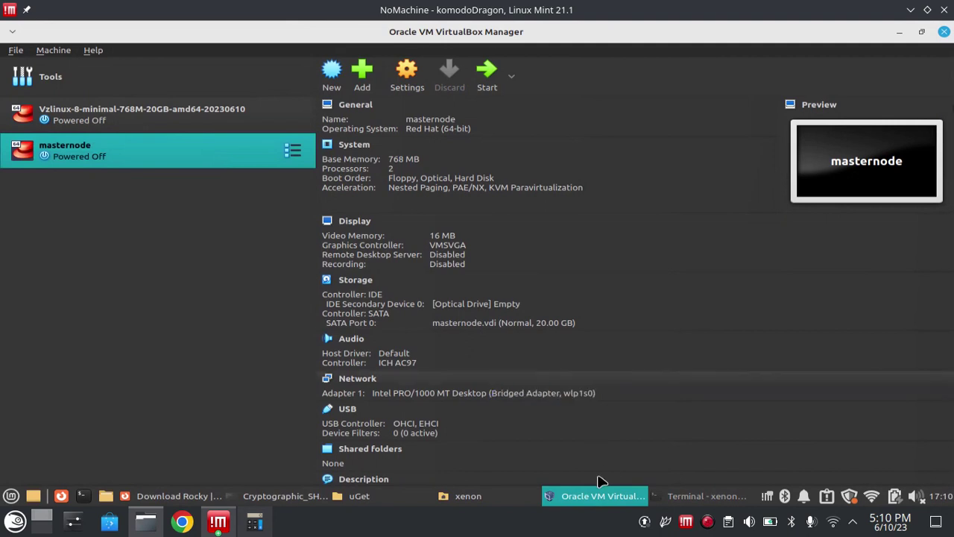
right_click(707, 521)
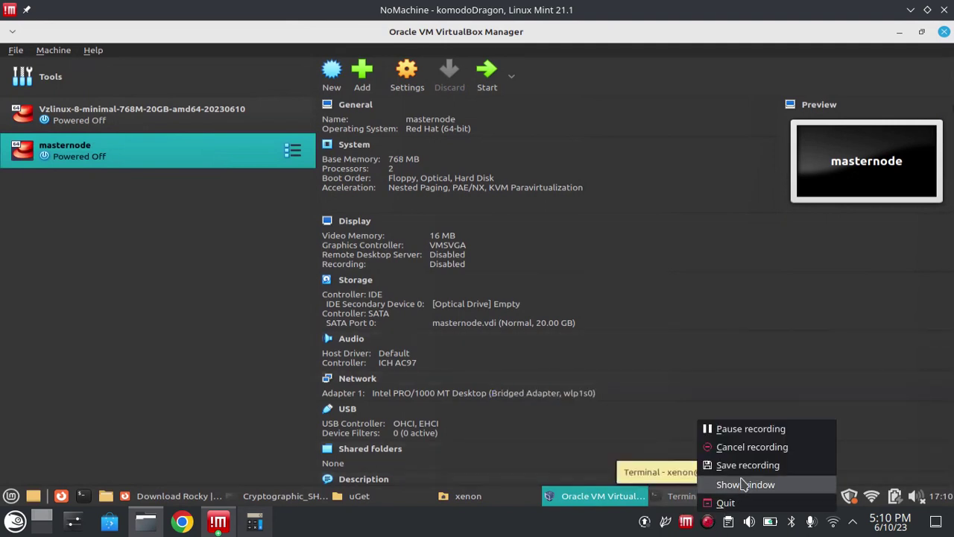